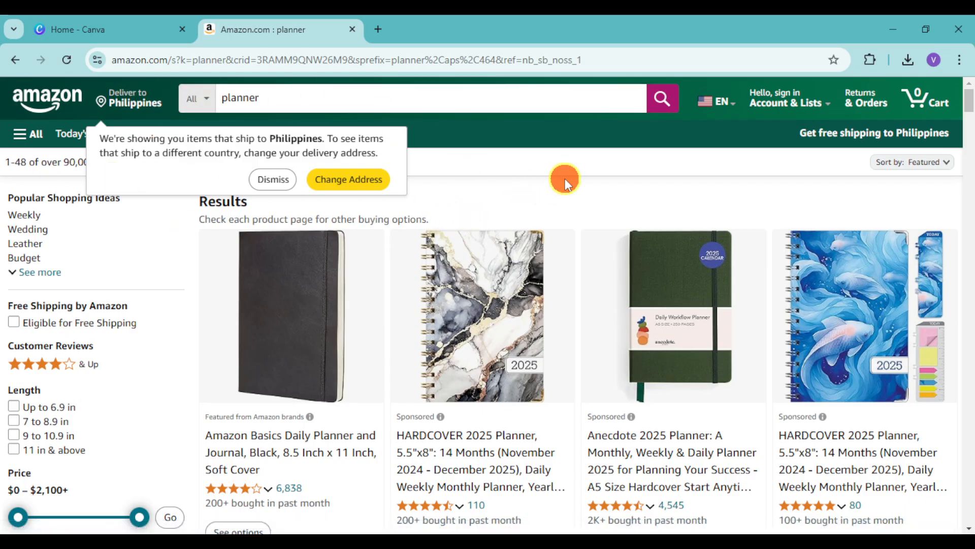
- Dismiss the delivery-address notice and look through the Amazon planner listings and their prices
{"action": "left_click", "coordinate": [286, 176]}
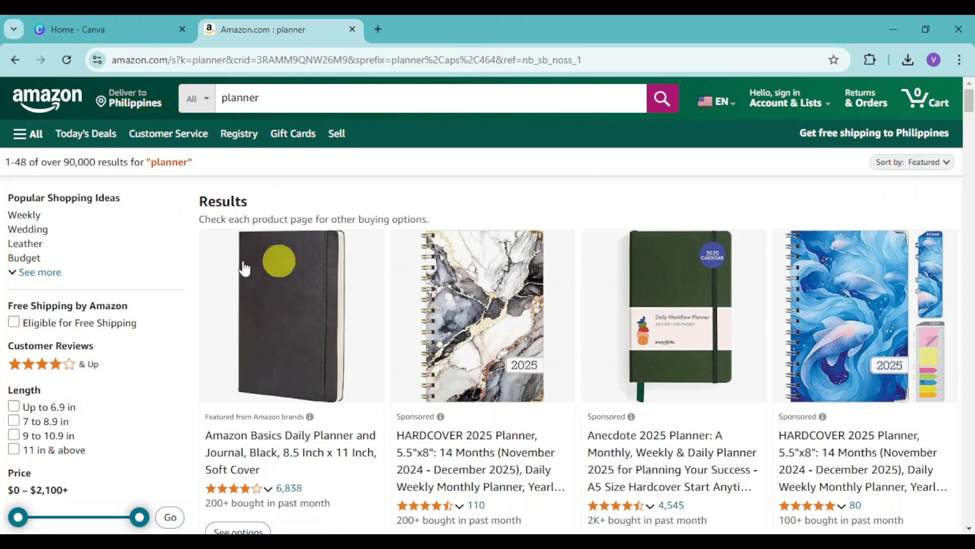
{"action": "scroll", "coordinate": [766, 355], "scroll_direction": "down", "scroll_amount": 5}
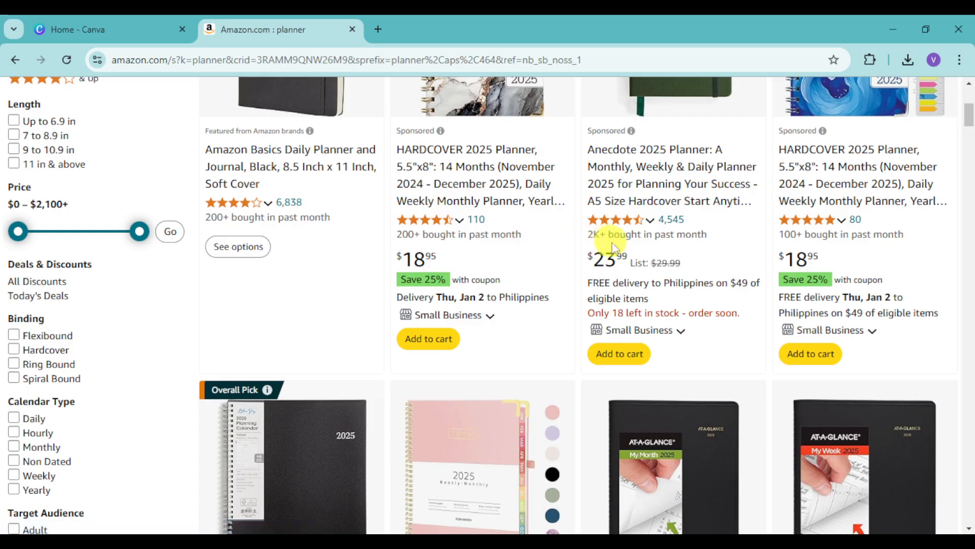
{"action": "scroll", "coordinate": [629, 335], "scroll_direction": "down", "scroll_amount": 5}
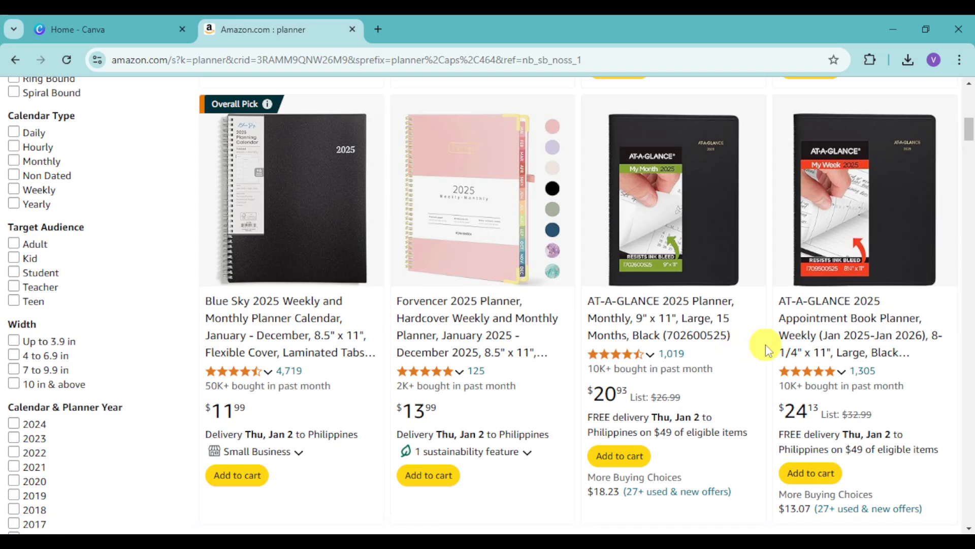
- Switch to Canva, search for "planner" and look through the planner templates made by Canva Creators
{"action": "left_click", "coordinate": [109, 22]}
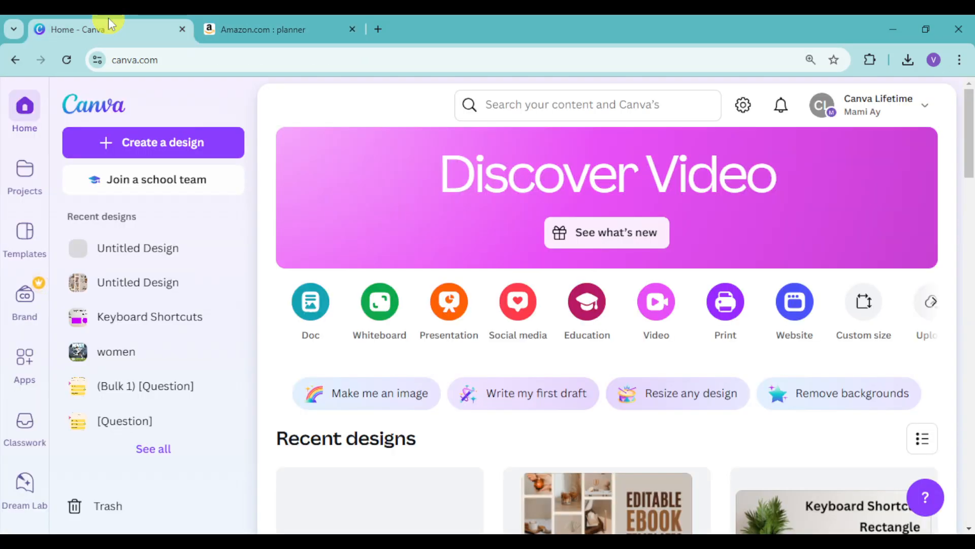
{"action": "left_click", "coordinate": [535, 105]}
{"action": "type", "text": "planner"}
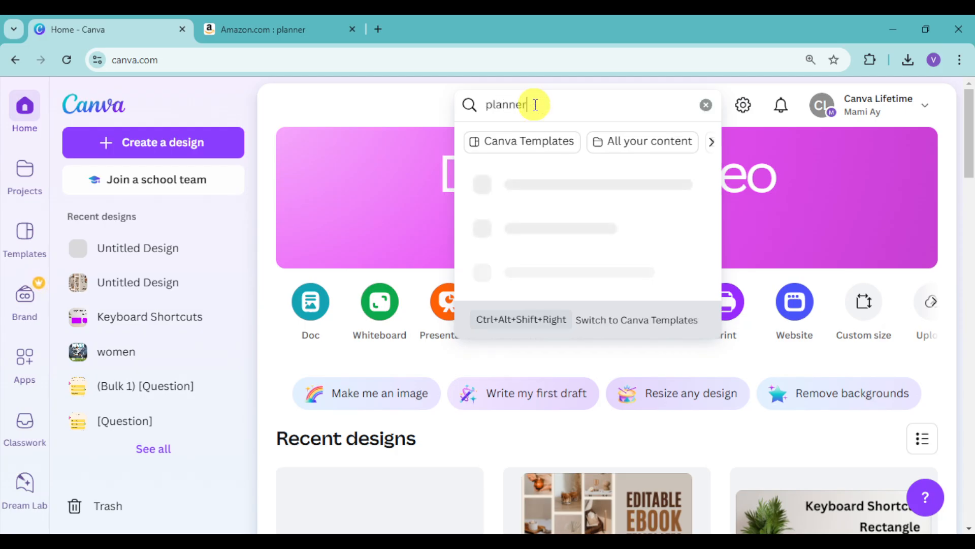
{"action": "key", "text": "Return"}
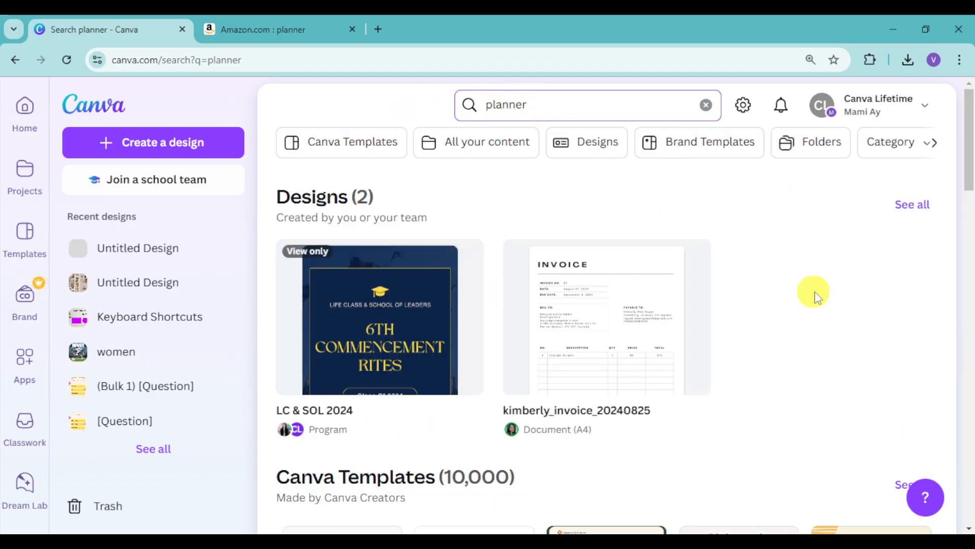
{"action": "scroll", "coordinate": [821, 298], "scroll_direction": "down", "scroll_amount": 10}
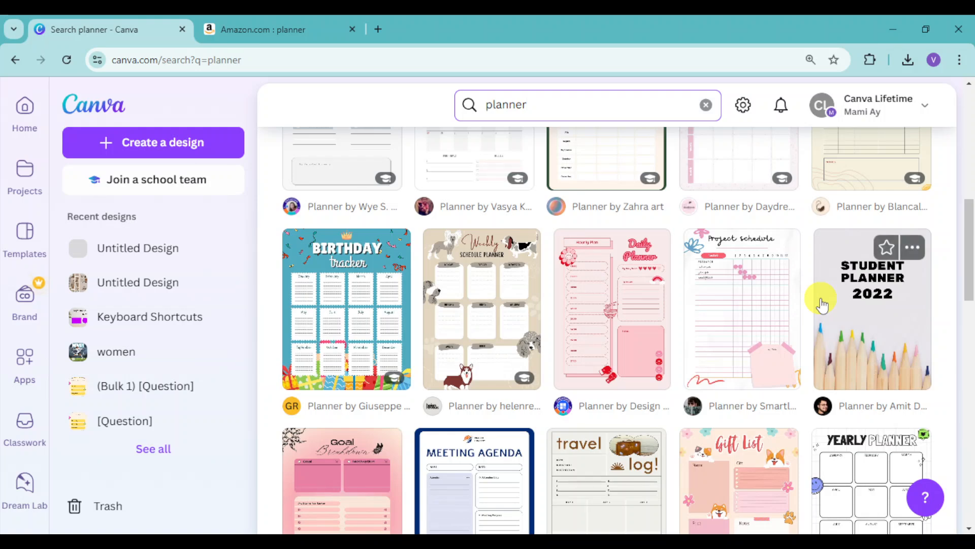
{"action": "scroll", "coordinate": [820, 292], "scroll_direction": "up", "scroll_amount": 2}
{"action": "scroll", "coordinate": [402, 295], "scroll_direction": "up", "scroll_amount": 2}
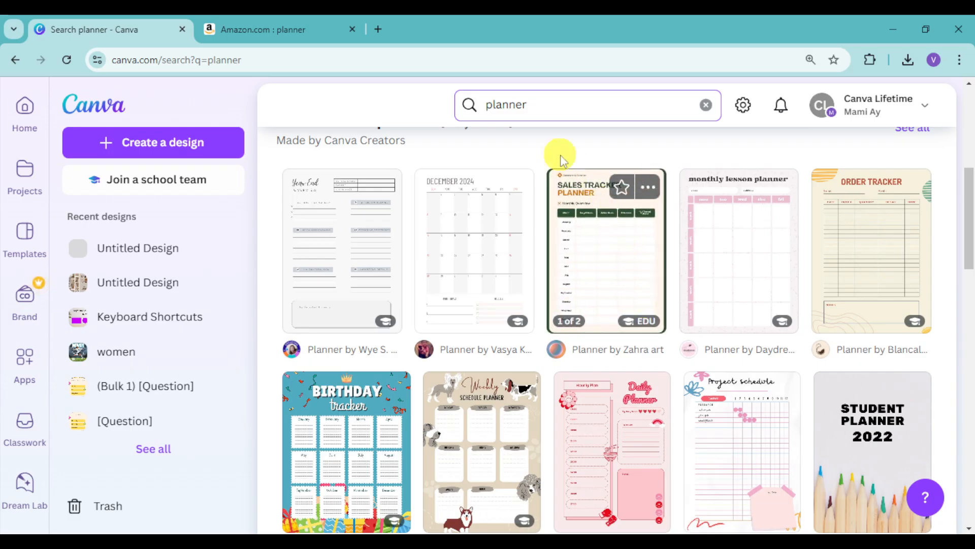
- Refine the template search to "planner annual" and look over the first templates
{"action": "type", "text": "ann"}
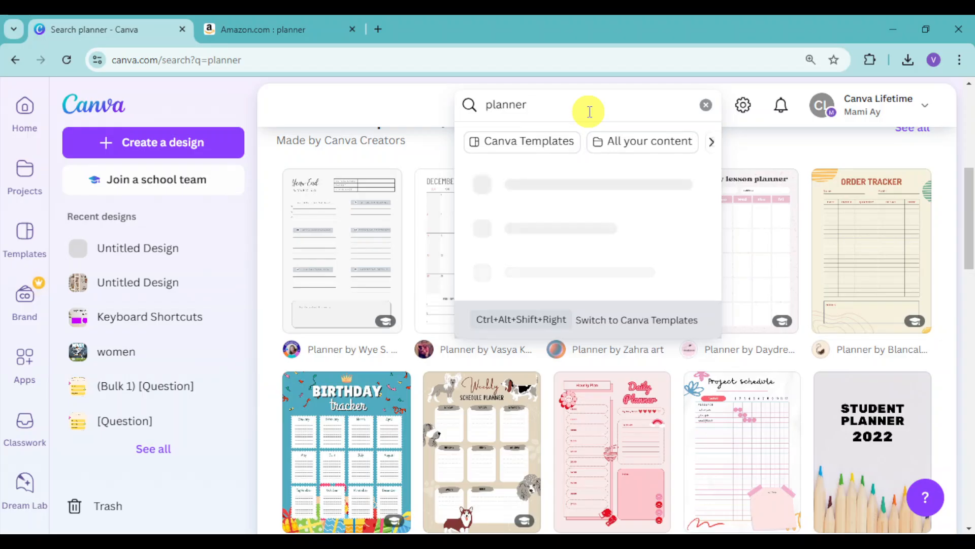
{"action": "type", "text": "ual"}
{"action": "key", "text": "Return"}
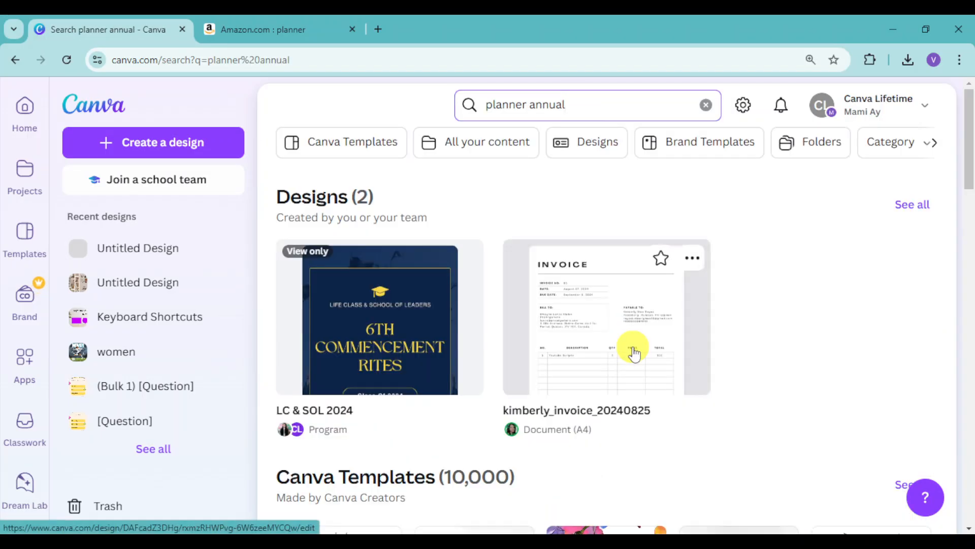
{"action": "scroll", "coordinate": [635, 352], "scroll_direction": "down", "scroll_amount": 10}
{"action": "scroll", "coordinate": [635, 352], "scroll_direction": "up", "scroll_amount": 2}
{"action": "scroll", "coordinate": [634, 352], "scroll_direction": "up", "scroll_amount": 1}
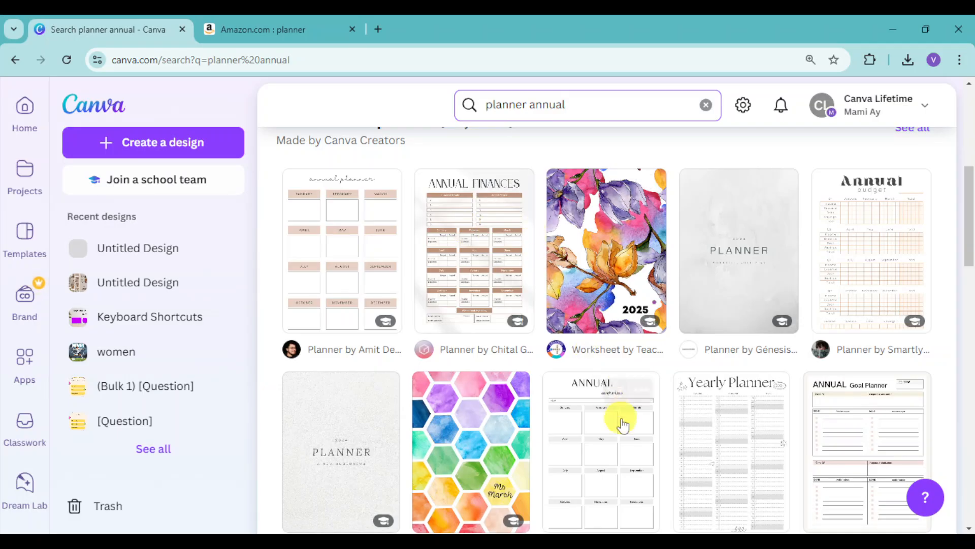
- Open the 53-page "Teacher Watercolor Sweets Annual Planner" template as a customisable design
{"action": "scroll", "coordinate": [617, 414], "scroll_direction": "down", "scroll_amount": 2}
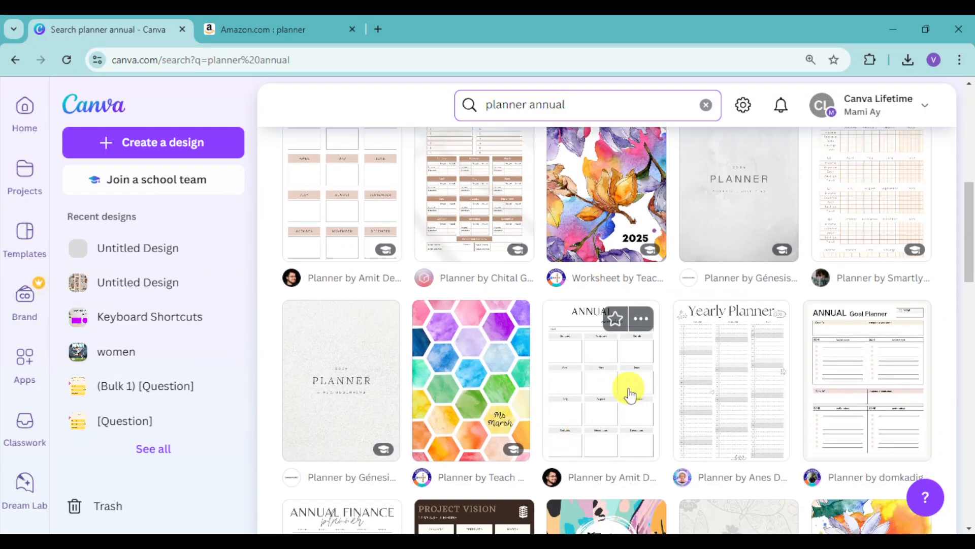
{"action": "scroll", "coordinate": [630, 394], "scroll_direction": "down", "scroll_amount": 3}
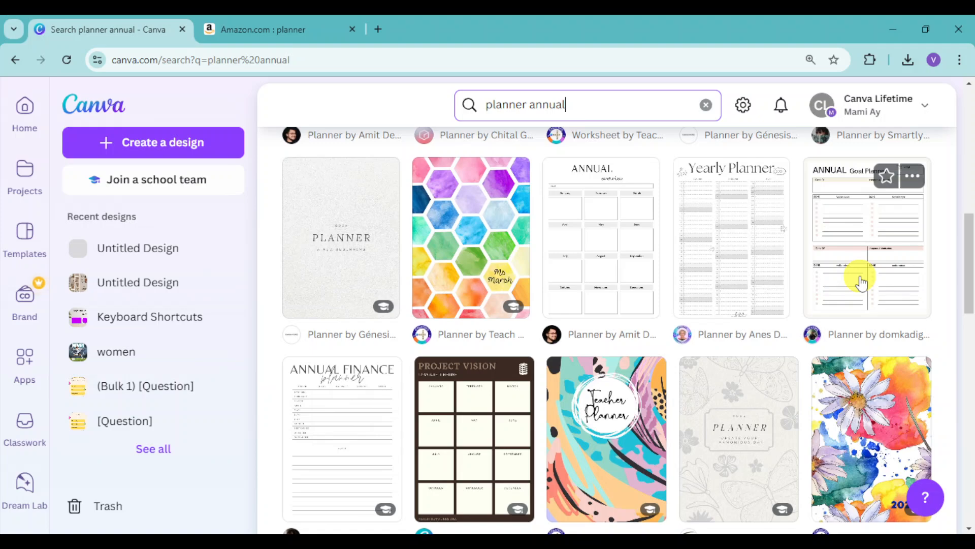
{"action": "scroll", "coordinate": [847, 333], "scroll_direction": "down", "scroll_amount": 5}
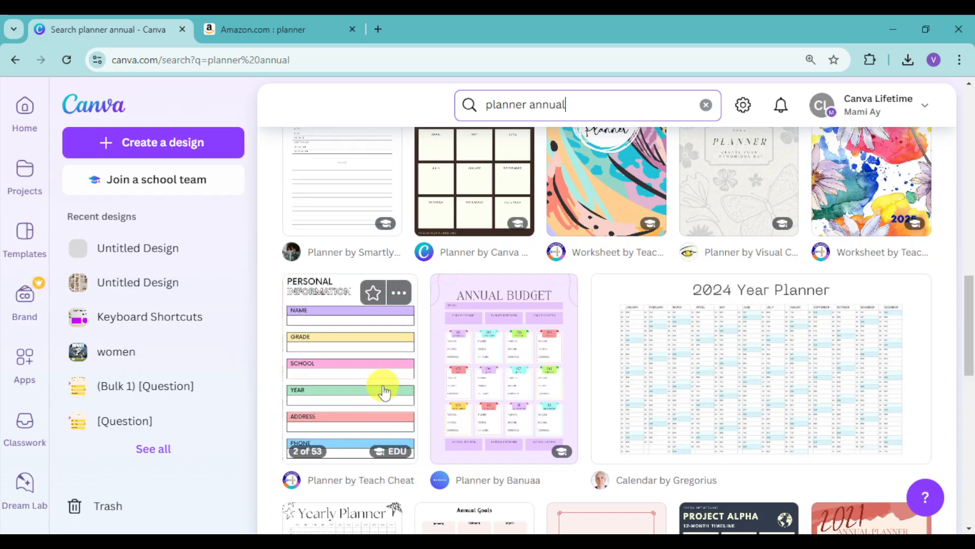
{"action": "left_click", "coordinate": [384, 385]}
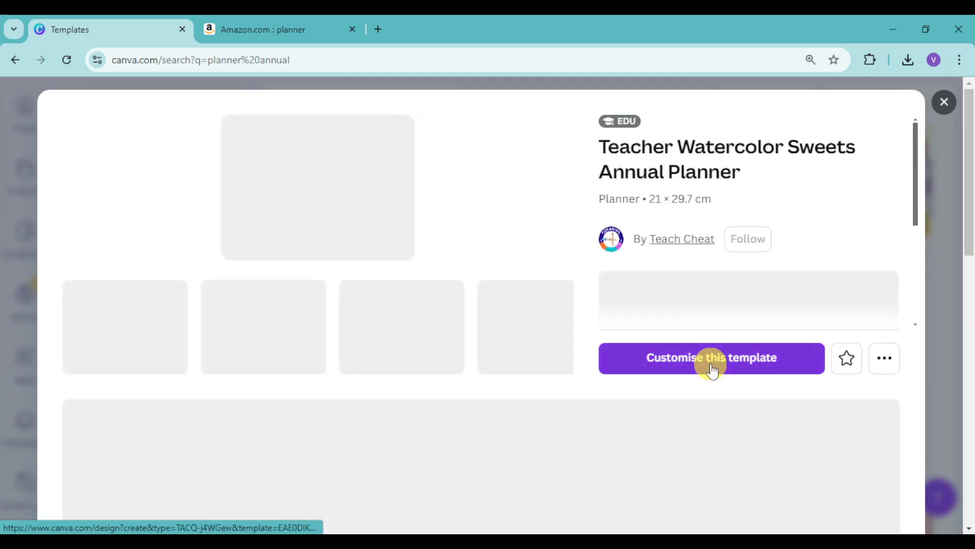
{"action": "left_click", "coordinate": [712, 359]}
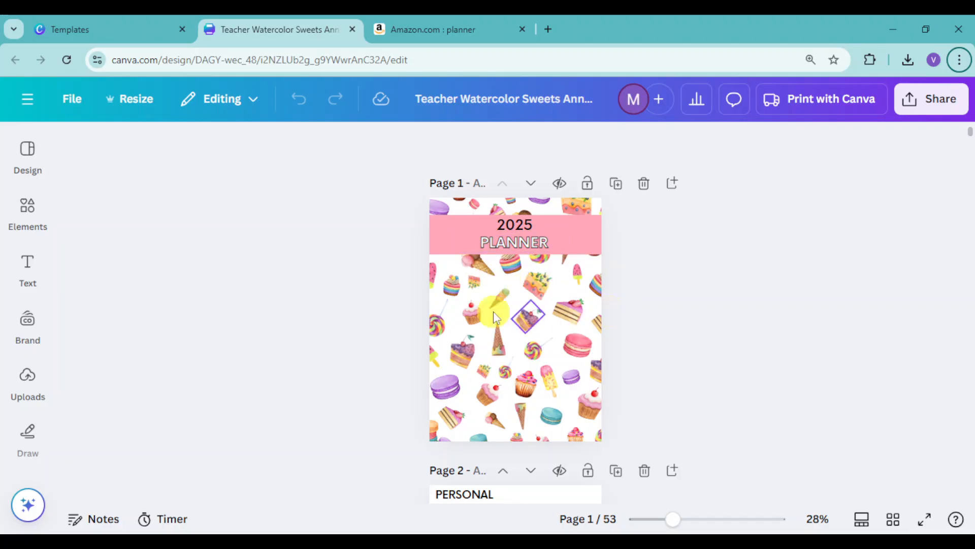
{"action": "left_click_drag", "start_coordinate": [668, 520], "coordinate": [684, 520]}
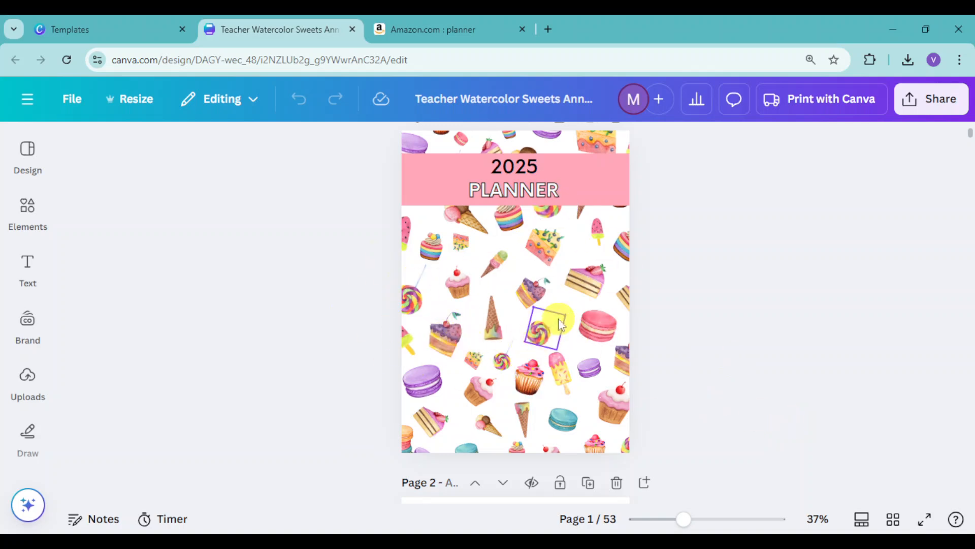
{"action": "left_click", "coordinate": [559, 318]}
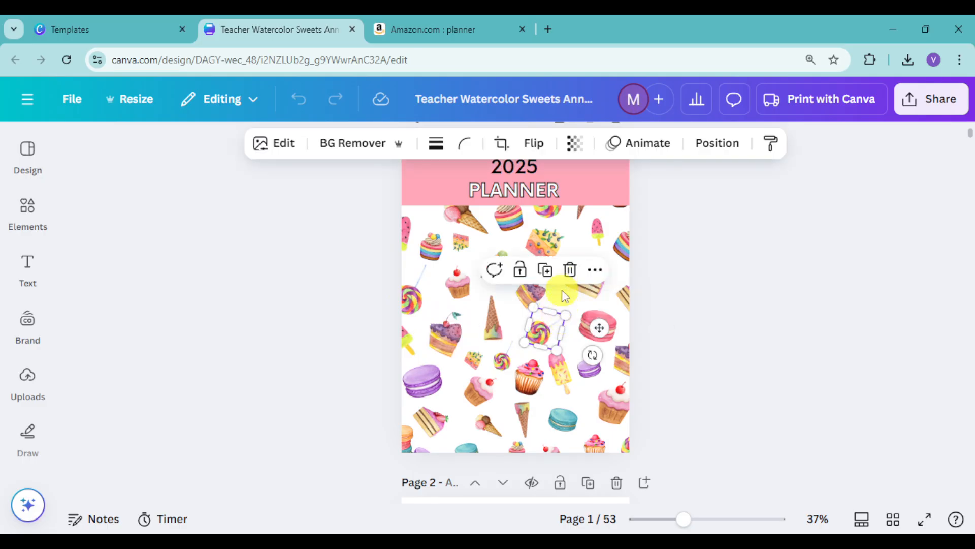
{"action": "left_click", "coordinate": [595, 270]}
{"action": "scroll", "coordinate": [742, 401], "scroll_direction": "down", "scroll_amount": 1}
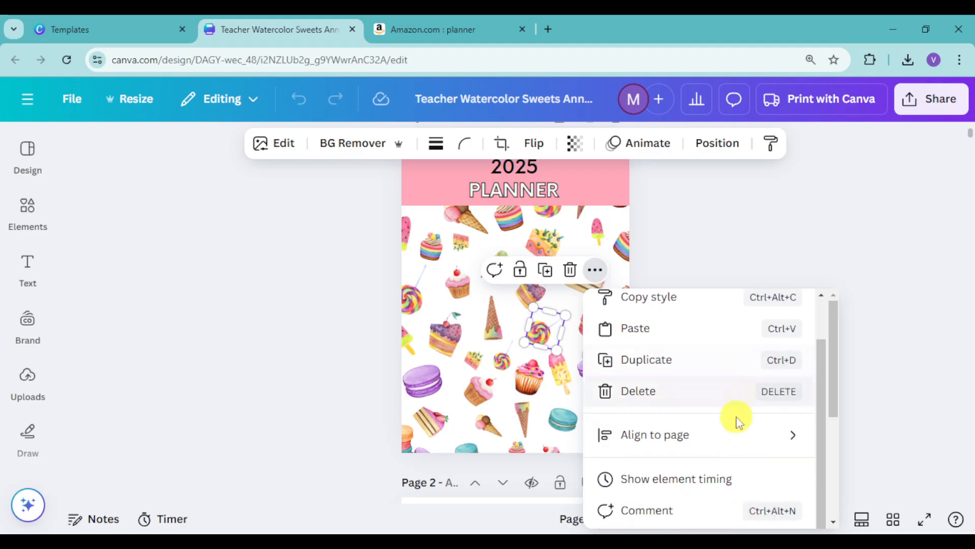
{"action": "scroll", "coordinate": [742, 409], "scroll_direction": "down", "scroll_amount": 4}
{"action": "scroll", "coordinate": [701, 379], "scroll_direction": "up", "scroll_amount": 4}
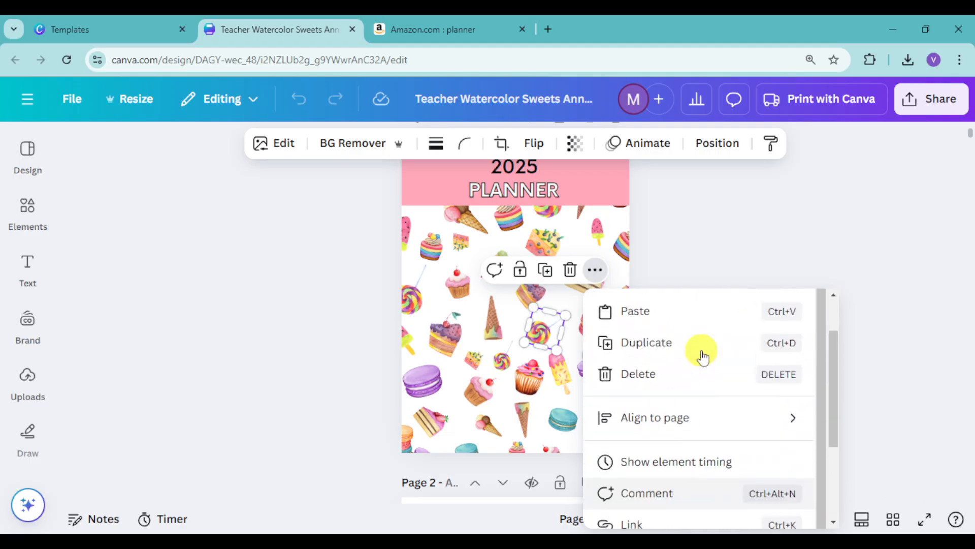
{"action": "scroll", "coordinate": [690, 428], "scroll_direction": "down", "scroll_amount": 2}
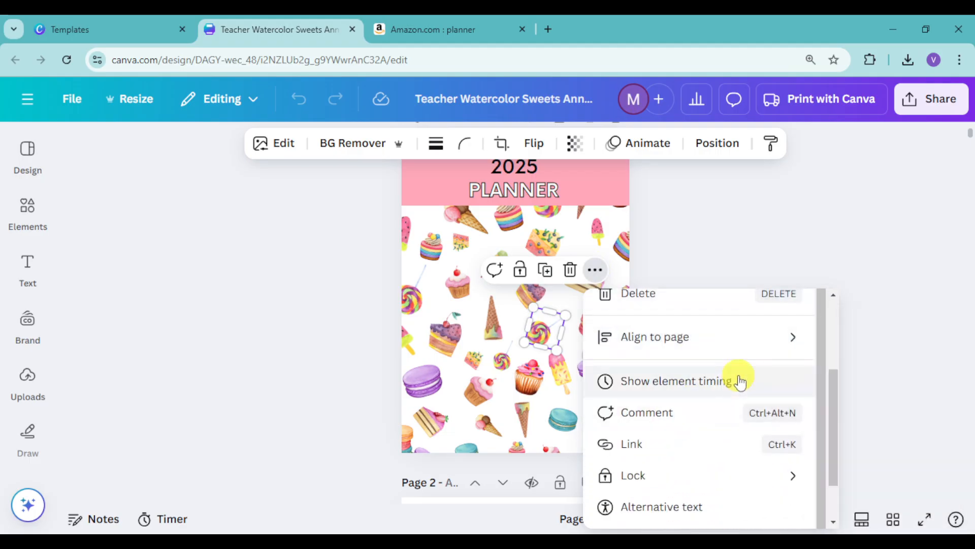
{"action": "scroll", "coordinate": [736, 427], "scroll_direction": "down", "scroll_amount": 2}
{"action": "left_click", "coordinate": [806, 239]}
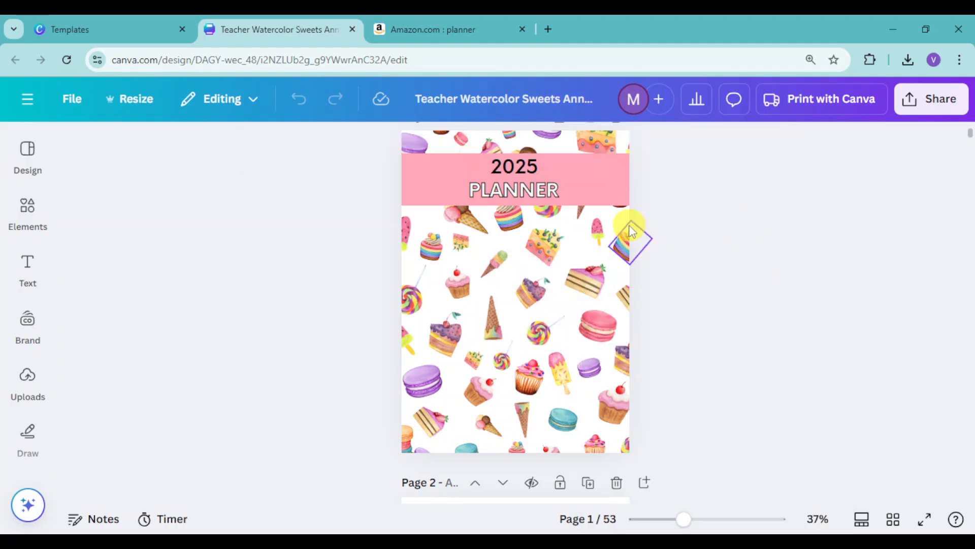
- Select the pink banner on the cover page and show the page's layers
{"action": "left_click", "coordinate": [625, 197]}
{"action": "right_click", "coordinate": [625, 198]}
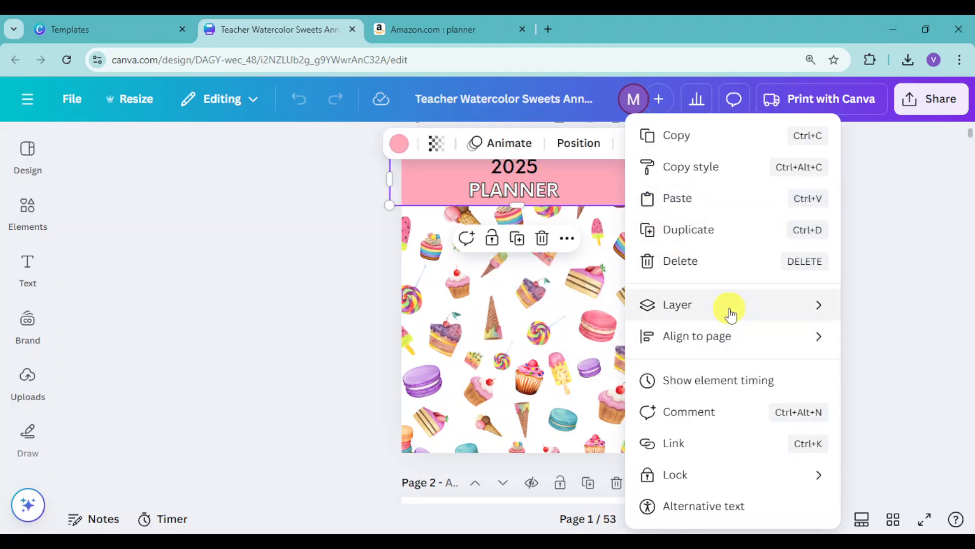
{"action": "mouse_move", "coordinate": [730, 314]}
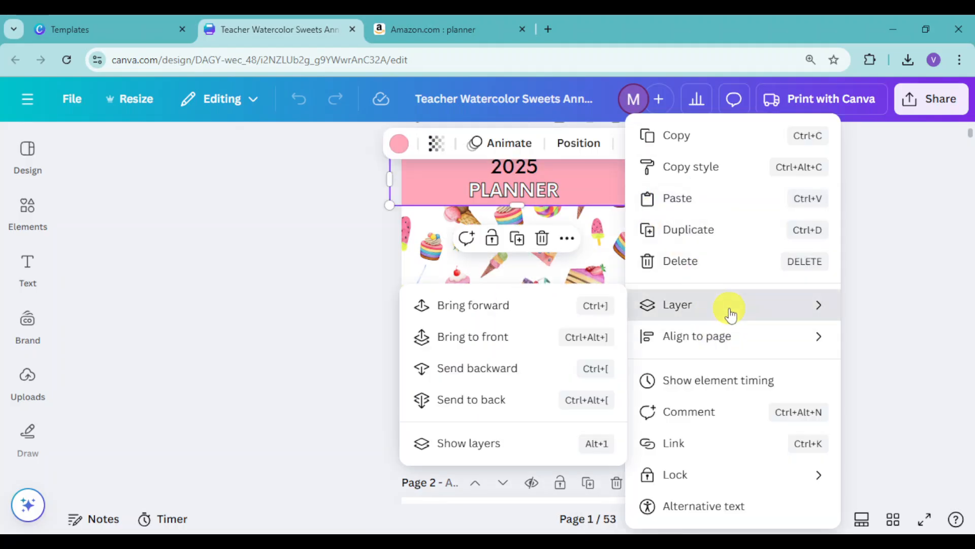
{"action": "left_click", "coordinate": [487, 447]}
{"action": "left_click", "coordinate": [216, 294]}
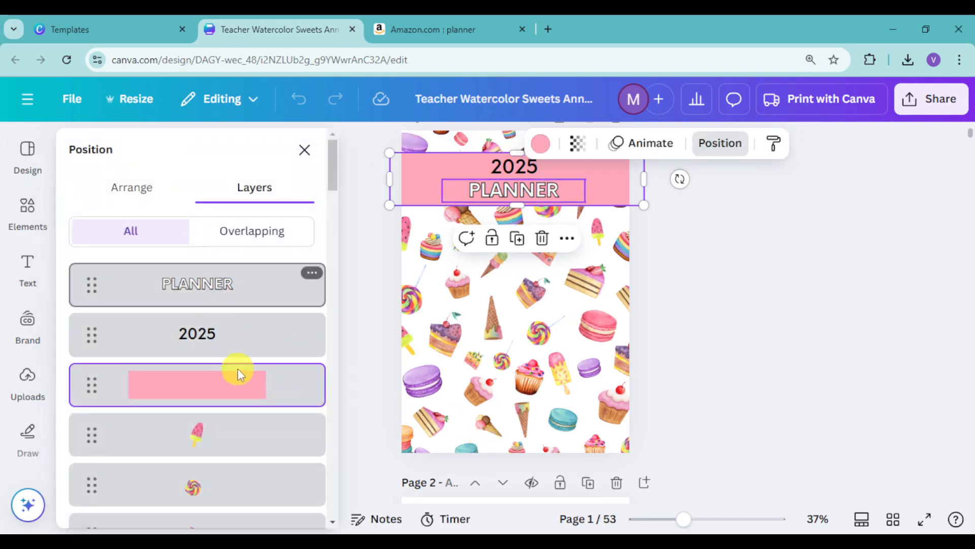
{"action": "left_click", "coordinate": [198, 395]}
{"action": "left_click", "coordinate": [218, 295], "text": "shift"}
{"action": "left_click", "coordinate": [219, 334], "text": "shift"}
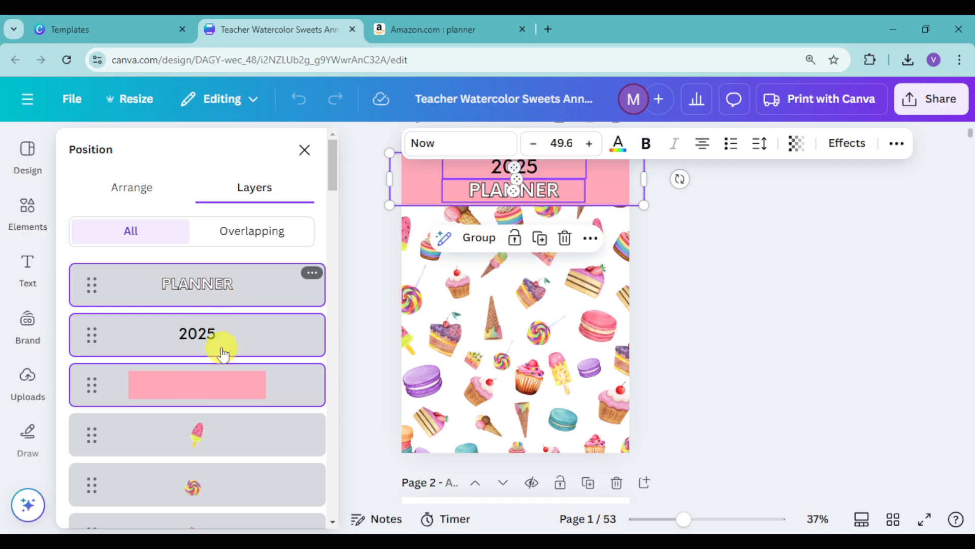
{"action": "scroll", "coordinate": [219, 346], "scroll_direction": "down", "scroll_amount": 10}
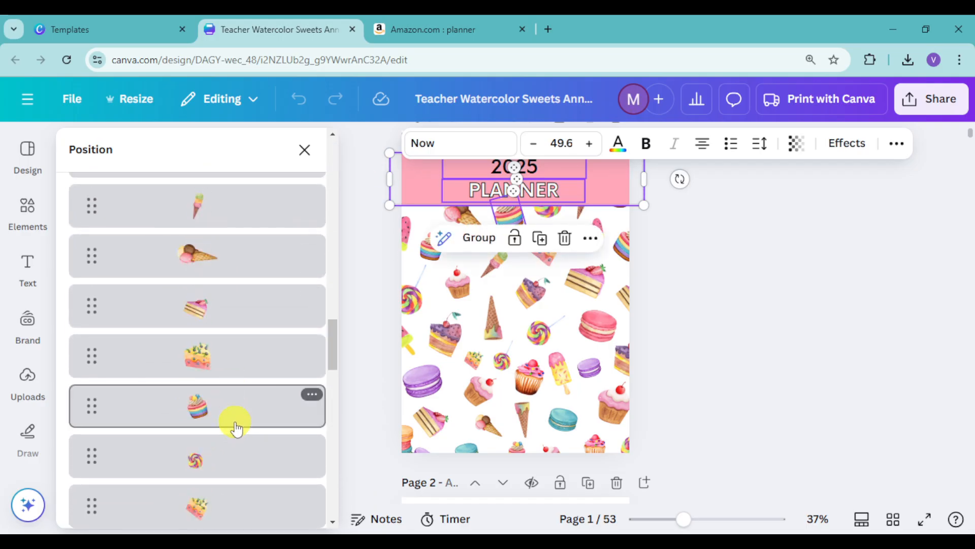
- Delete all the sweets images from the cover, keeping only the "PLANNER" and "2025" texts and the pink banner, and close the layers list
{"action": "key", "text": "ctrl+a"}
{"action": "scroll", "coordinate": [236, 427], "scroll_direction": "down", "scroll_amount": 18}
{"action": "scroll", "coordinate": [228, 437], "scroll_direction": "down", "scroll_amount": 10}
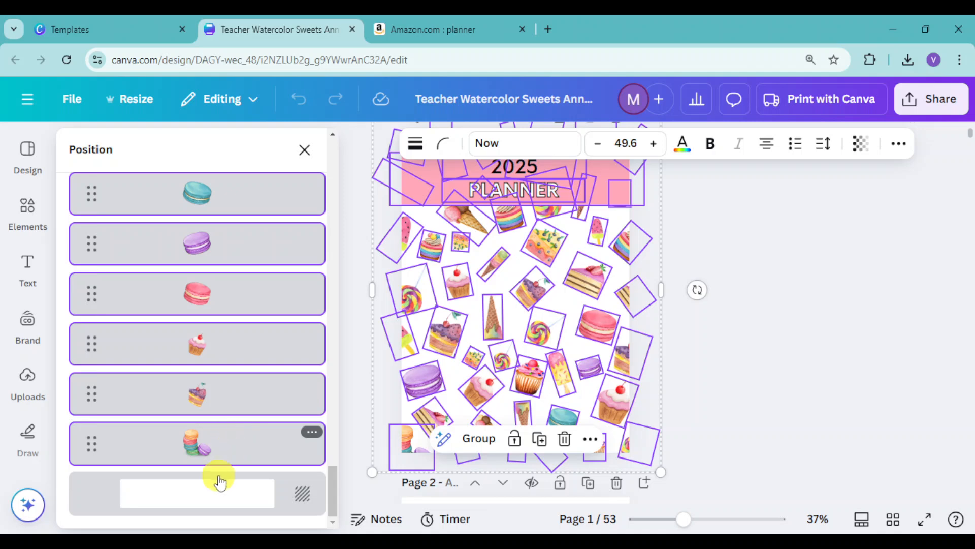
{"action": "scroll", "coordinate": [234, 401], "scroll_direction": "up", "scroll_amount": 10}
{"action": "scroll", "coordinate": [241, 386], "scroll_direction": "up", "scroll_amount": 8}
{"action": "left_click", "coordinate": [242, 385], "text": "shift"}
{"action": "left_click", "coordinate": [259, 341], "text": "shift"}
{"action": "left_click", "coordinate": [258, 286], "text": "shift"}
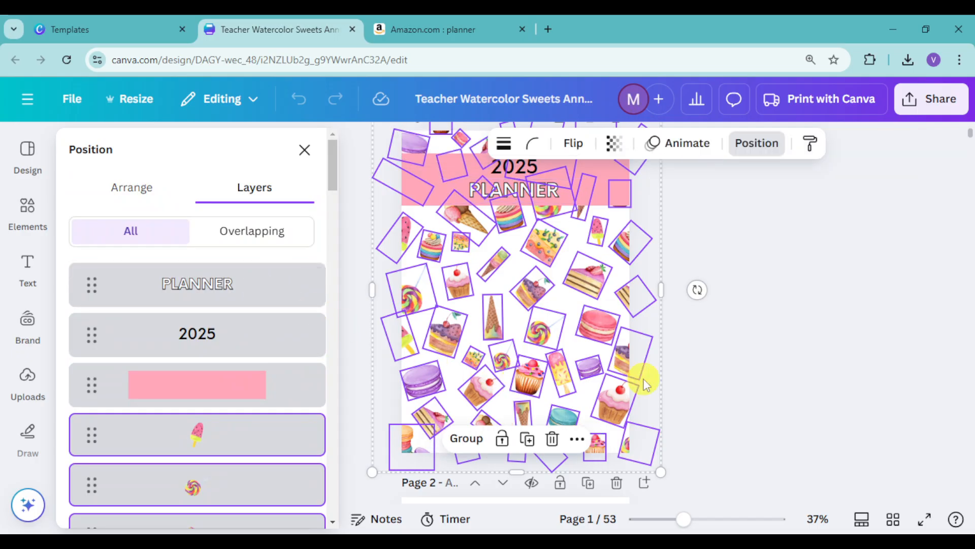
{"action": "key", "text": "Delete"}
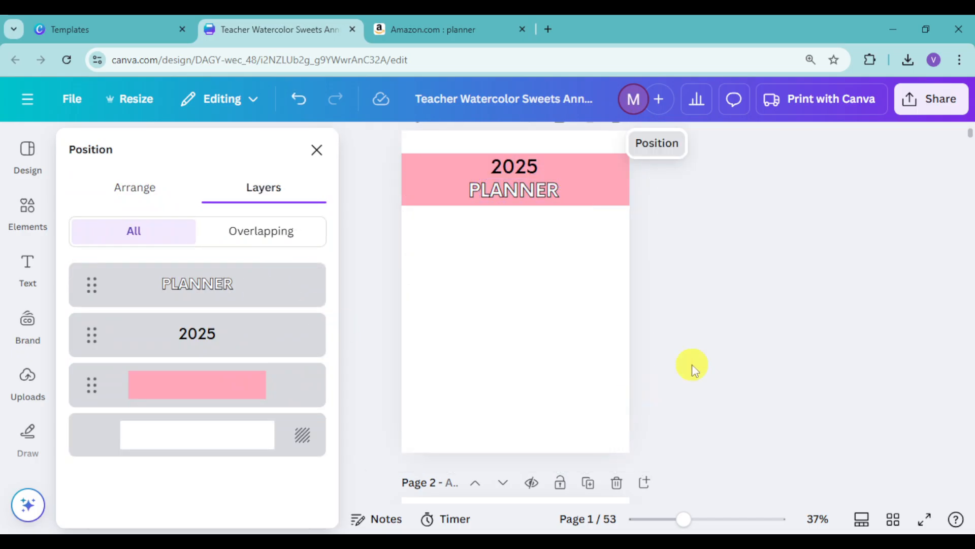
{"action": "left_click", "coordinate": [315, 150]}
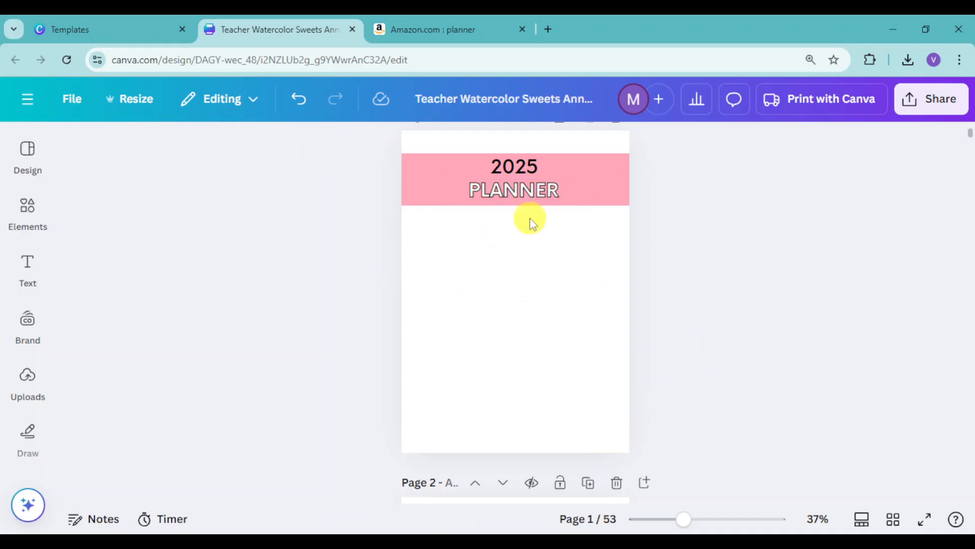
- Search the elements library for "minimalist design" using the recent search suggestion
{"action": "left_click", "coordinate": [28, 209]}
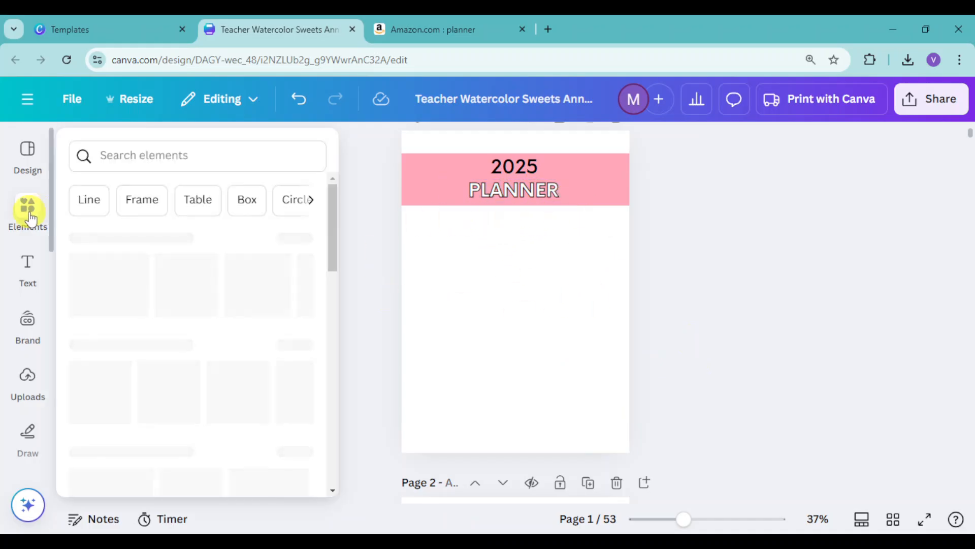
{"action": "left_click", "coordinate": [144, 155]}
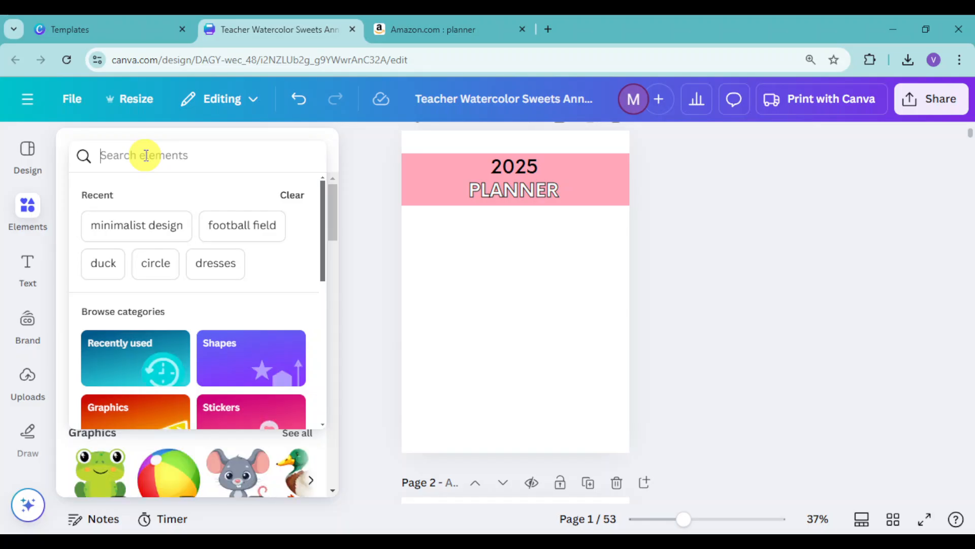
{"action": "type", "text": "minimalist design"}
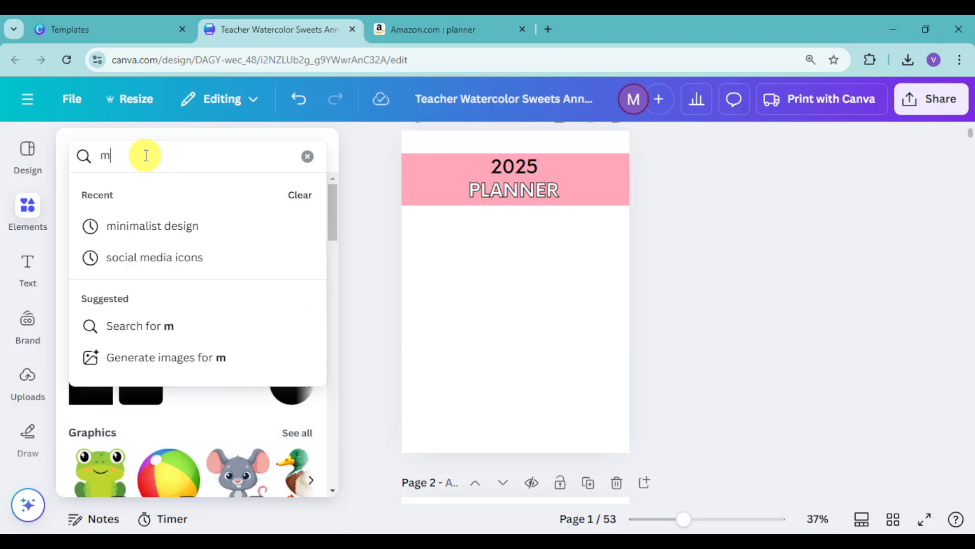
{"action": "left_click", "coordinate": [148, 224]}
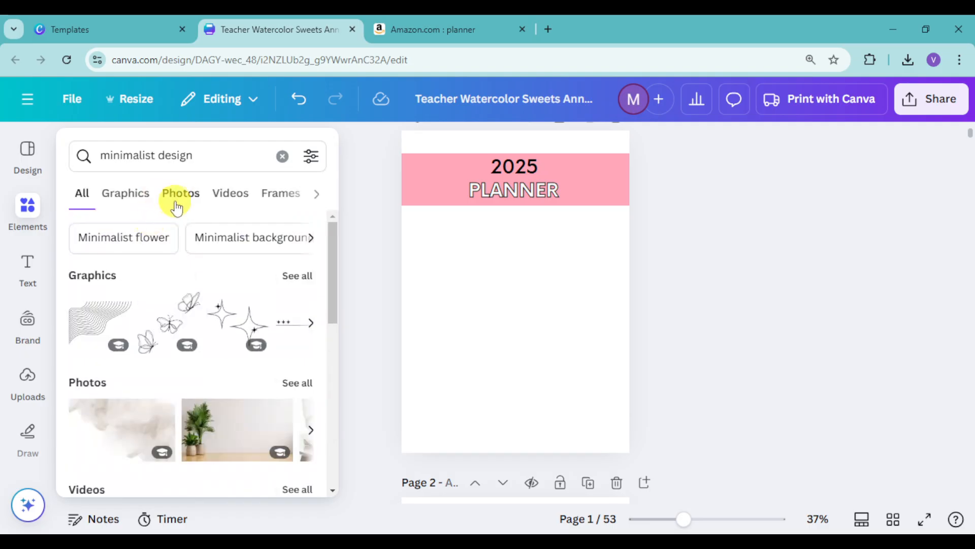
- Browse the "minimalist design" photos and add the one with the white armchair and potted plants to the cover
{"action": "left_click", "coordinate": [183, 203]}
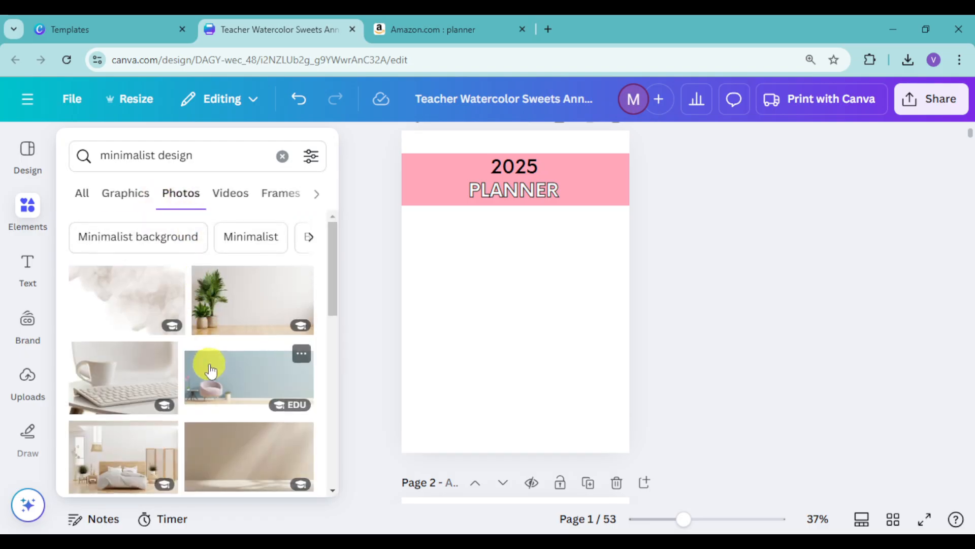
{"action": "scroll", "coordinate": [210, 367], "scroll_direction": "down", "scroll_amount": 4}
{"action": "scroll", "coordinate": [210, 367], "scroll_direction": "up", "scroll_amount": 1}
{"action": "scroll", "coordinate": [209, 367], "scroll_direction": "down", "scroll_amount": 3}
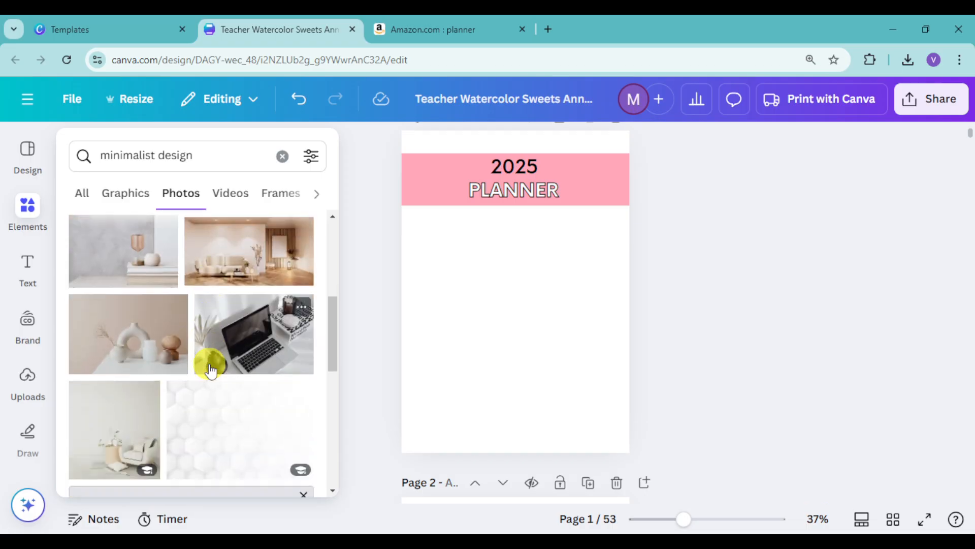
{"action": "scroll", "coordinate": [211, 372], "scroll_direction": "down", "scroll_amount": 2}
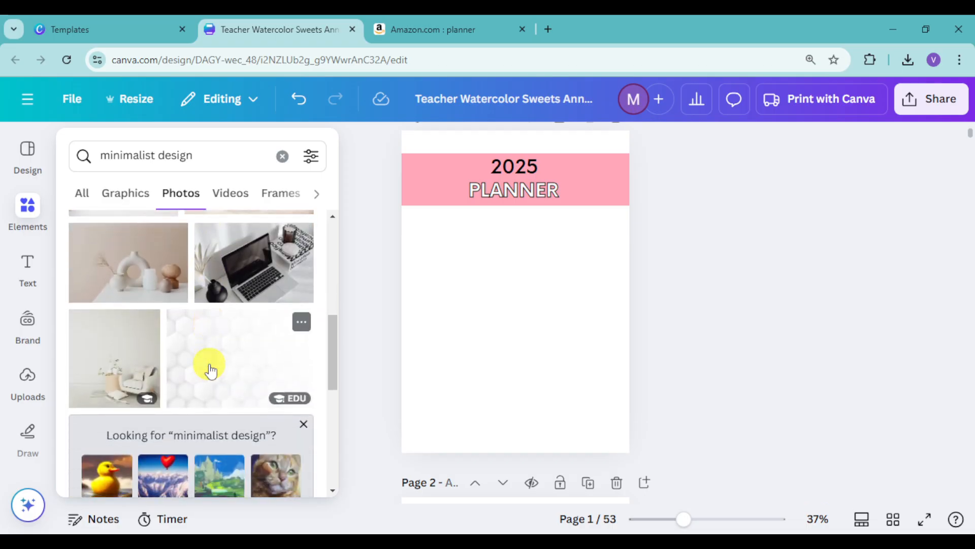
{"action": "left_click", "coordinate": [115, 355]}
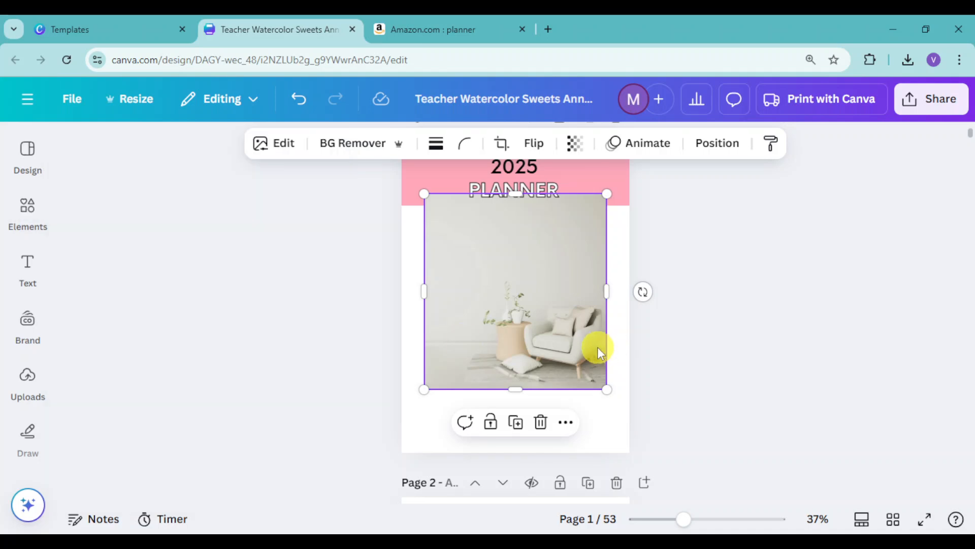
- Set the armchair photo as the cover page's background
{"action": "right_click", "coordinate": [490, 235]}
{"action": "scroll", "coordinate": [554, 335], "scroll_direction": "down", "scroll_amount": 2}
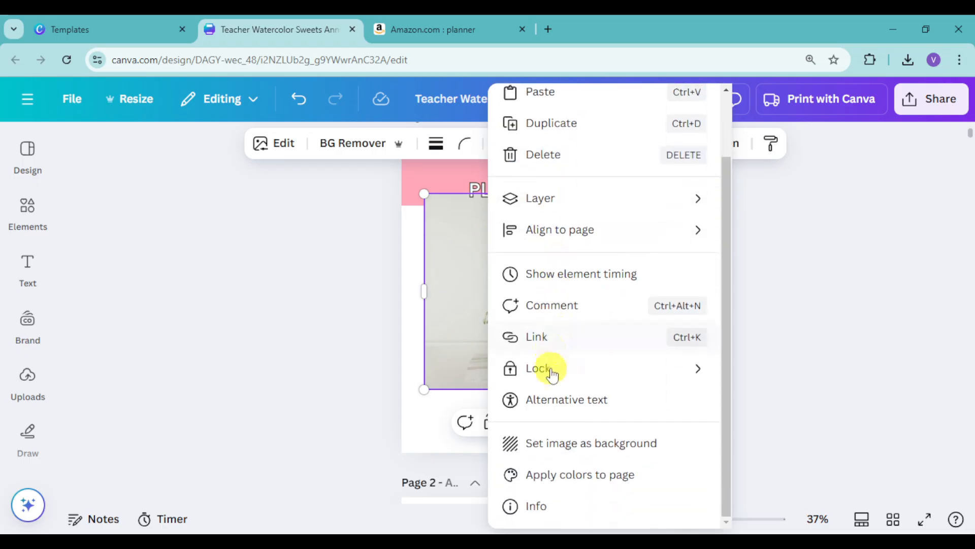
{"action": "left_click", "coordinate": [585, 446]}
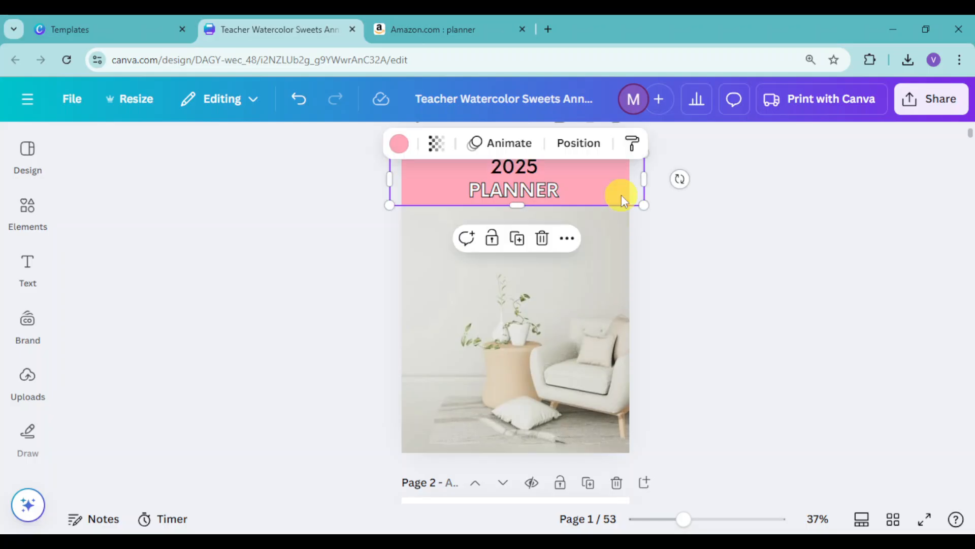
- Recolour the cover's pink banner to the custom beige #E0D4B3
{"action": "left_click", "coordinate": [399, 147]}
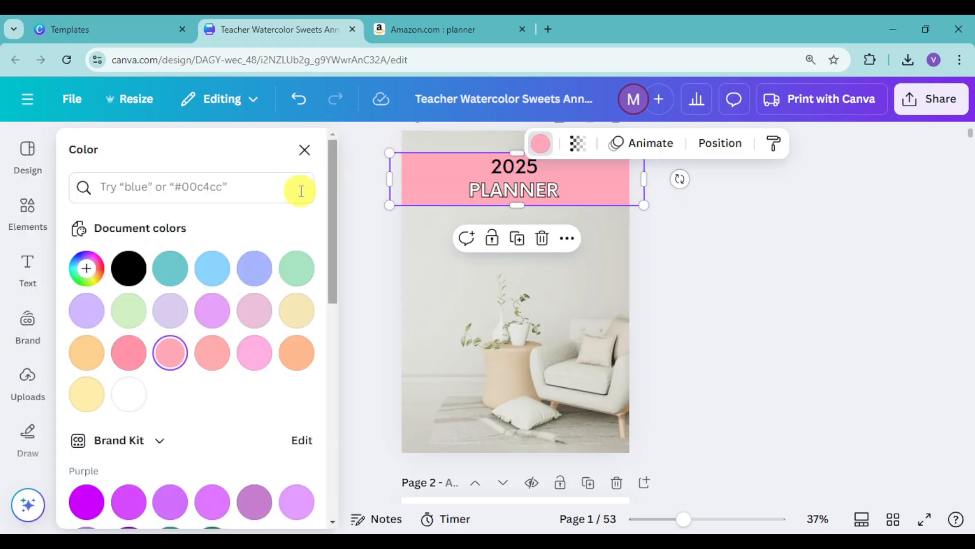
{"action": "scroll", "coordinate": [165, 343], "scroll_direction": "down", "scroll_amount": 5}
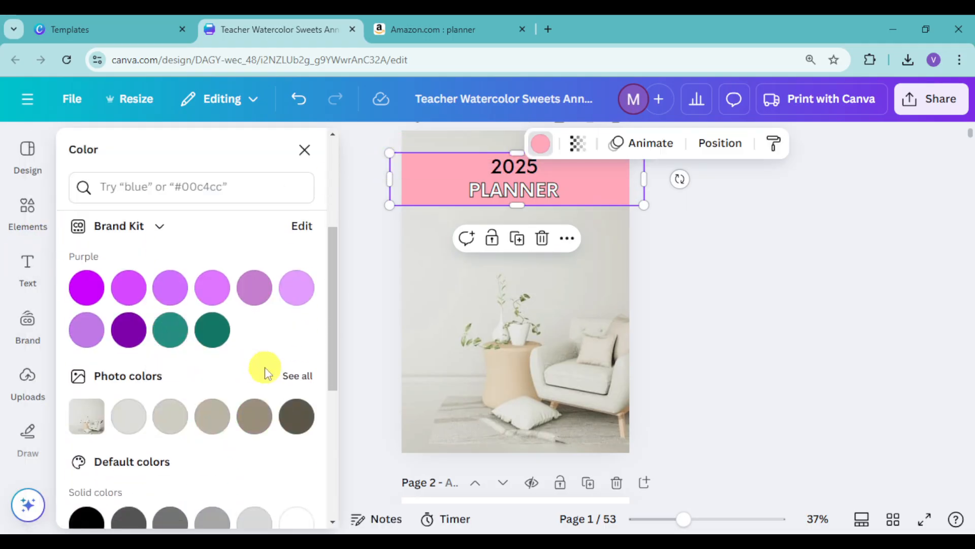
{"action": "scroll", "coordinate": [164, 357], "scroll_direction": "up", "scroll_amount": 5}
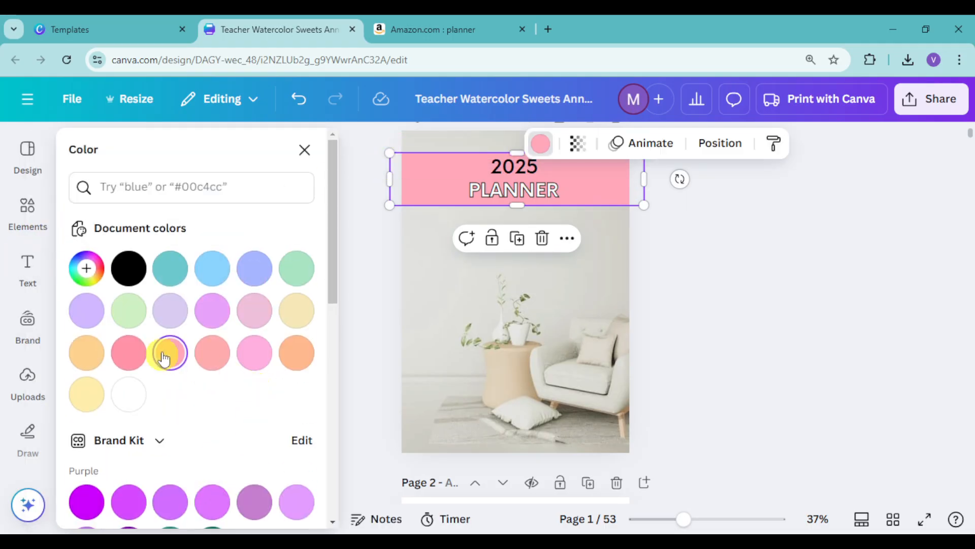
{"action": "left_click", "coordinate": [298, 312]}
{"action": "left_click", "coordinate": [87, 267]}
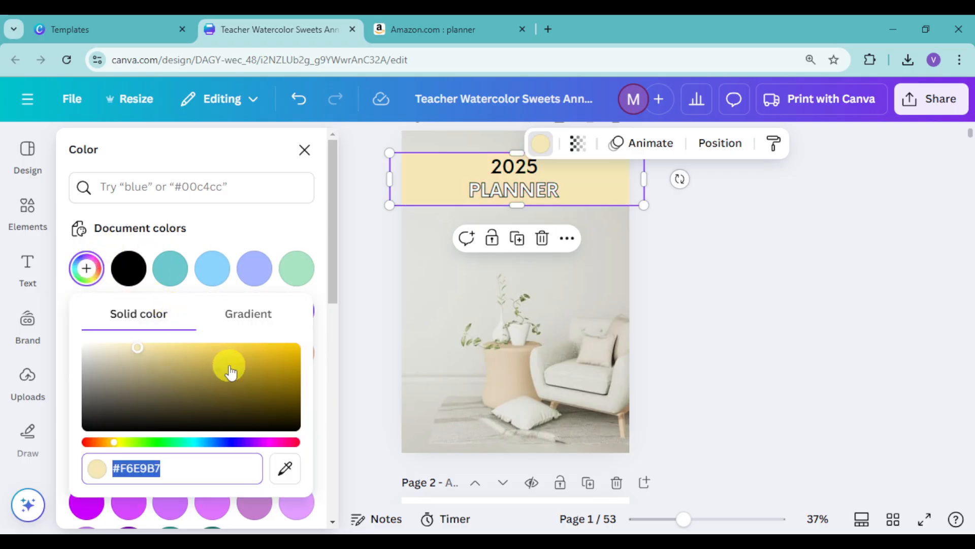
{"action": "left_click_drag", "start_coordinate": [115, 449], "coordinate": [111, 443]}
{"action": "left_click_drag", "start_coordinate": [147, 384], "coordinate": [127, 354]}
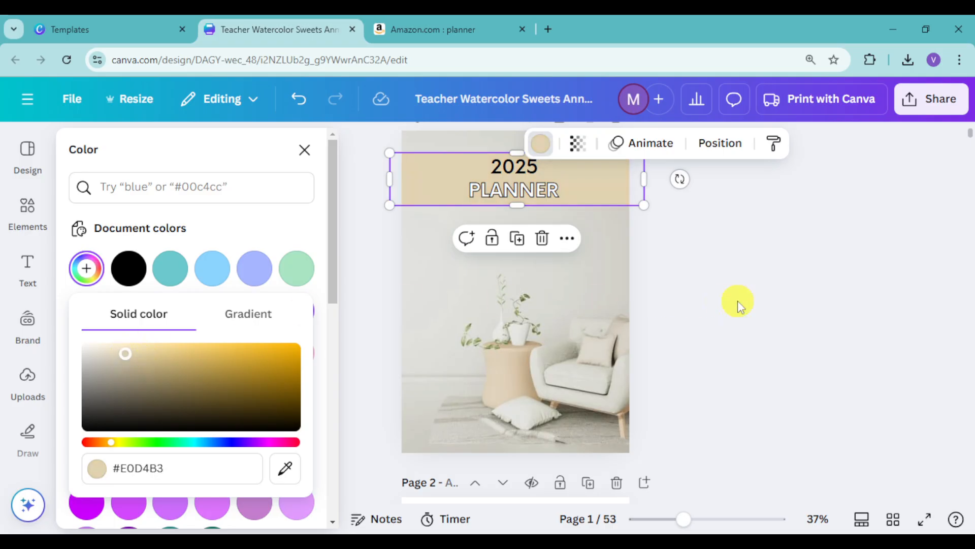
{"action": "left_click", "coordinate": [738, 300]}
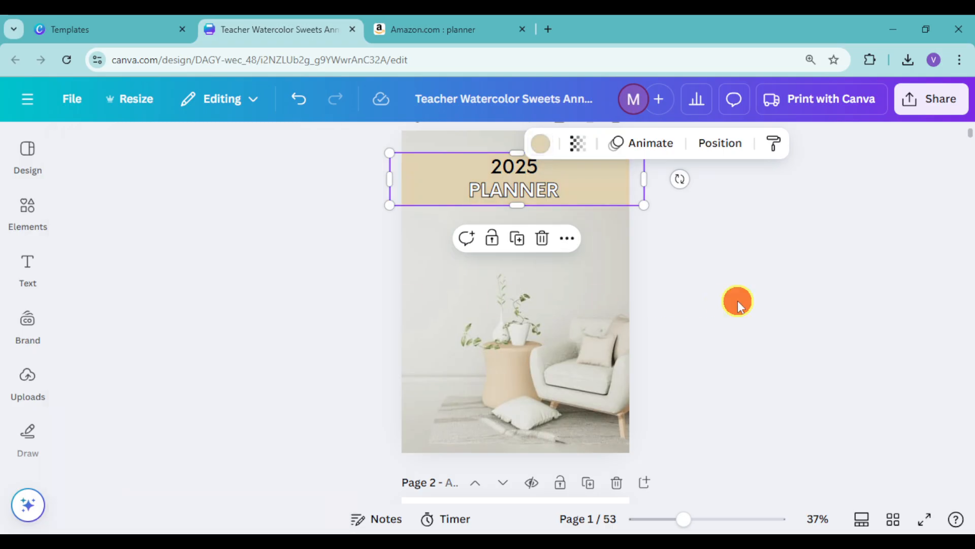
- Change the font of the cover's "PLANNER" text to Fredoka
{"action": "left_click", "coordinate": [548, 190]}
{"action": "left_click", "coordinate": [220, 152]}
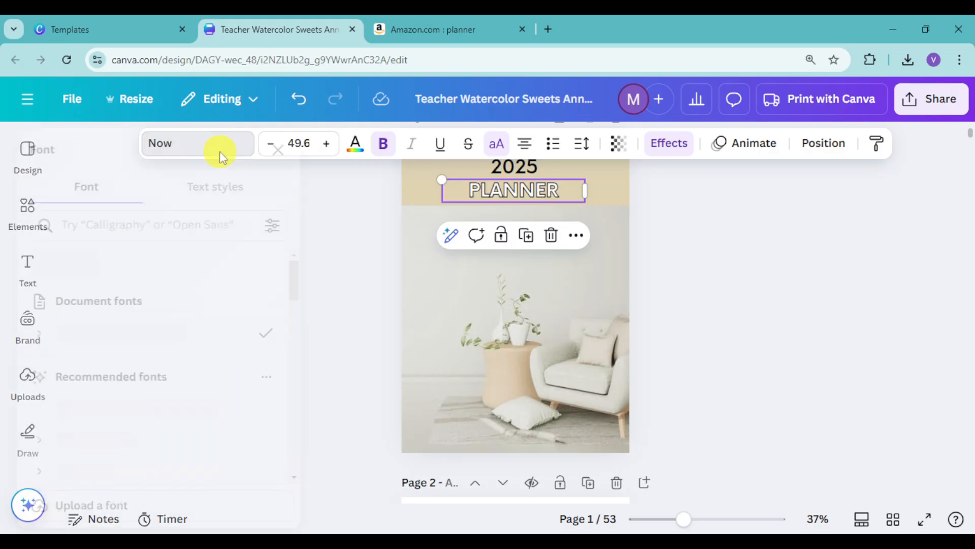
{"action": "left_click", "coordinate": [175, 367]}
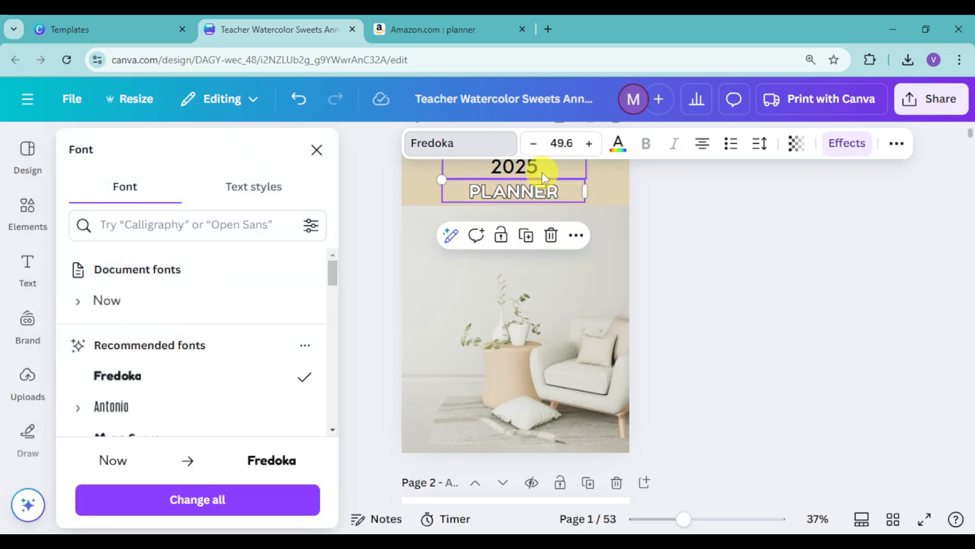
- Try the Lift effect on the "PLANNER" text and replace it with the Shadow effect
{"action": "left_click", "coordinate": [852, 152]}
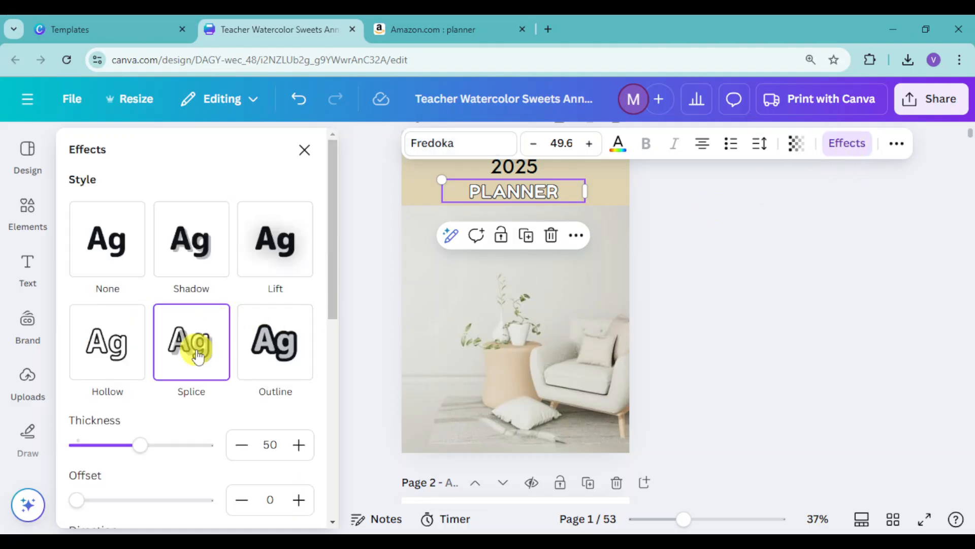
{"action": "left_click", "coordinate": [286, 247]}
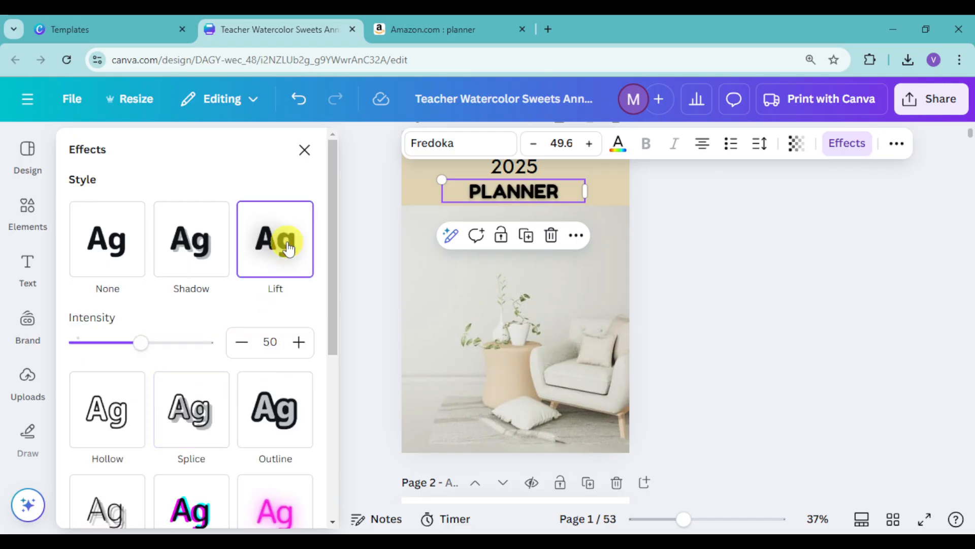
{"action": "left_click", "coordinate": [194, 254]}
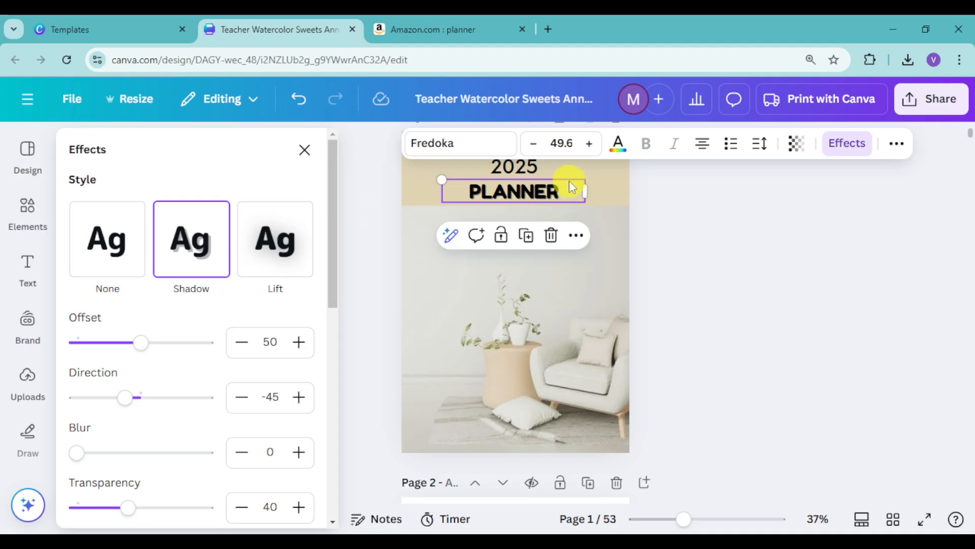
- Enlarge the cover's "2025" text to size 67.6 and apply the Lift effect to it
{"action": "left_click", "coordinate": [538, 170]}
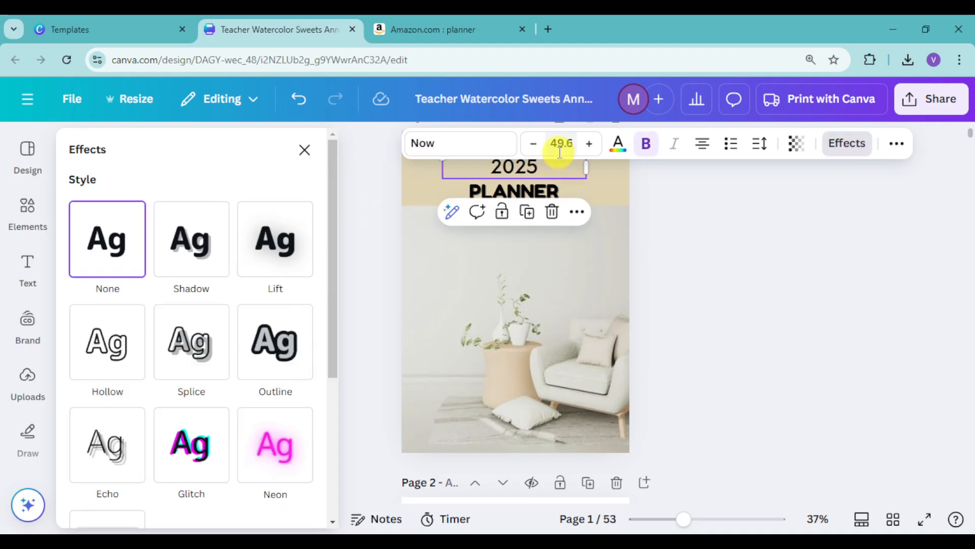
{"action": "left_click", "coordinate": [589, 144]}
{"action": "left_click", "coordinate": [589, 144]}
{"action": "left_click", "coordinate": [589, 144]}
{"action": "left_click", "coordinate": [590, 144]}
{"action": "left_click", "coordinate": [589, 143]}
{"action": "left_click", "coordinate": [590, 144]}
{"action": "left_click", "coordinate": [589, 143]}
{"action": "left_click", "coordinate": [590, 143]}
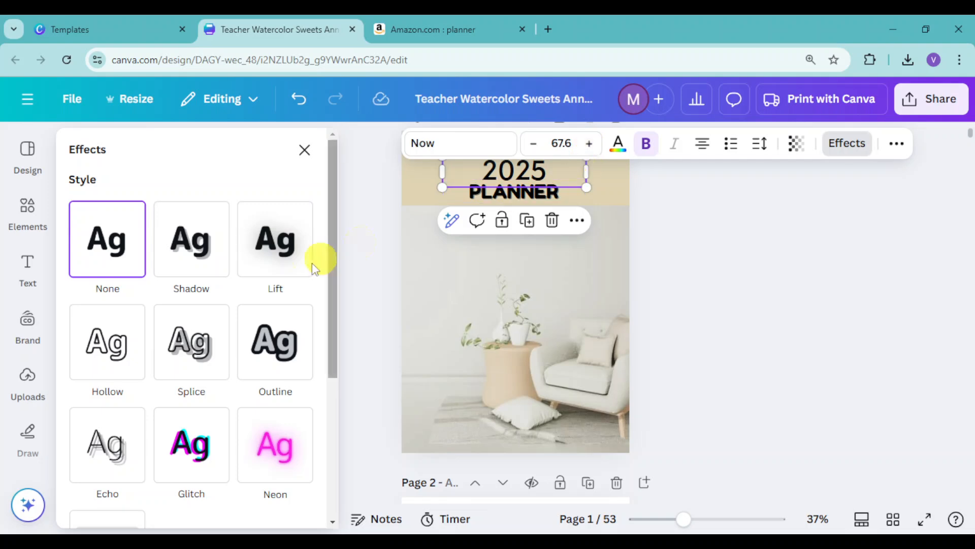
{"action": "left_click", "coordinate": [269, 239]}
{"action": "left_click", "coordinate": [739, 243]}
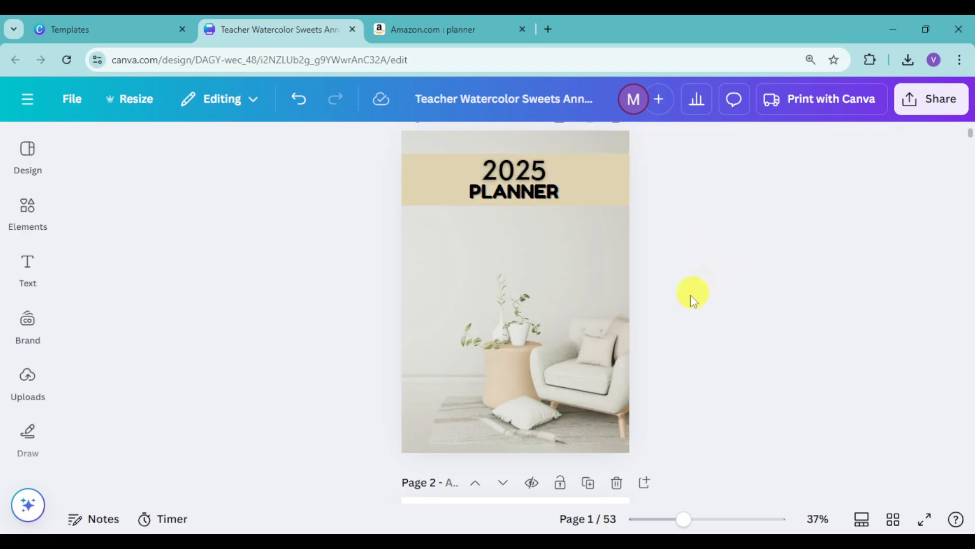
- Compare the colours of the Personal Information page with the new cover design
{"action": "scroll", "coordinate": [671, 337], "scroll_direction": "down", "scroll_amount": 5}
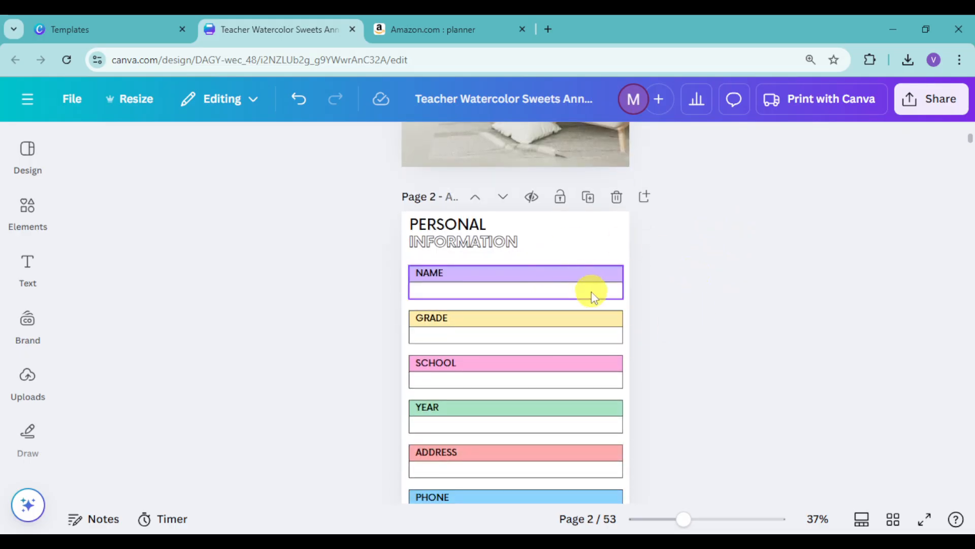
{"action": "scroll", "coordinate": [592, 293], "scroll_direction": "down", "scroll_amount": 2}
{"action": "scroll", "coordinate": [465, 207], "scroll_direction": "up", "scroll_amount": 6}
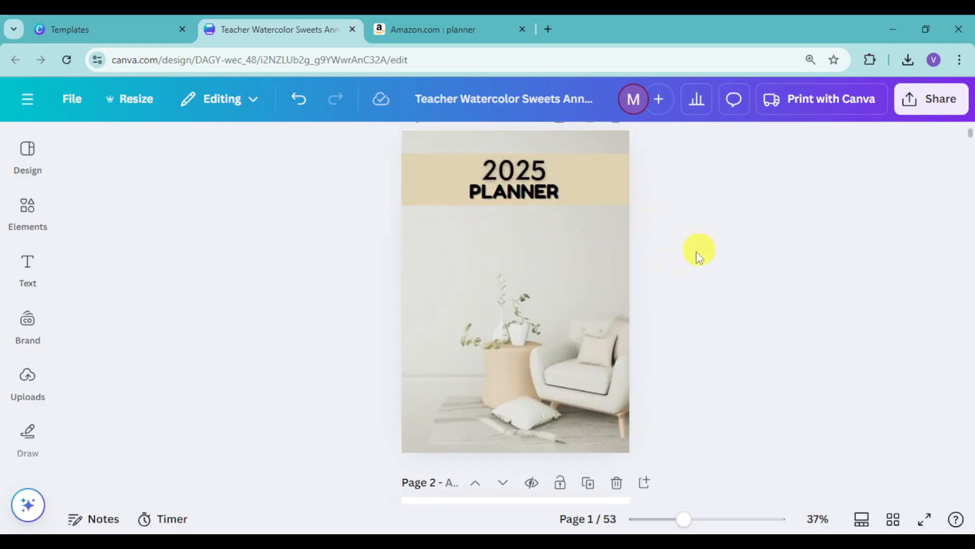
{"action": "scroll", "coordinate": [651, 254], "scroll_direction": "down", "scroll_amount": 5}
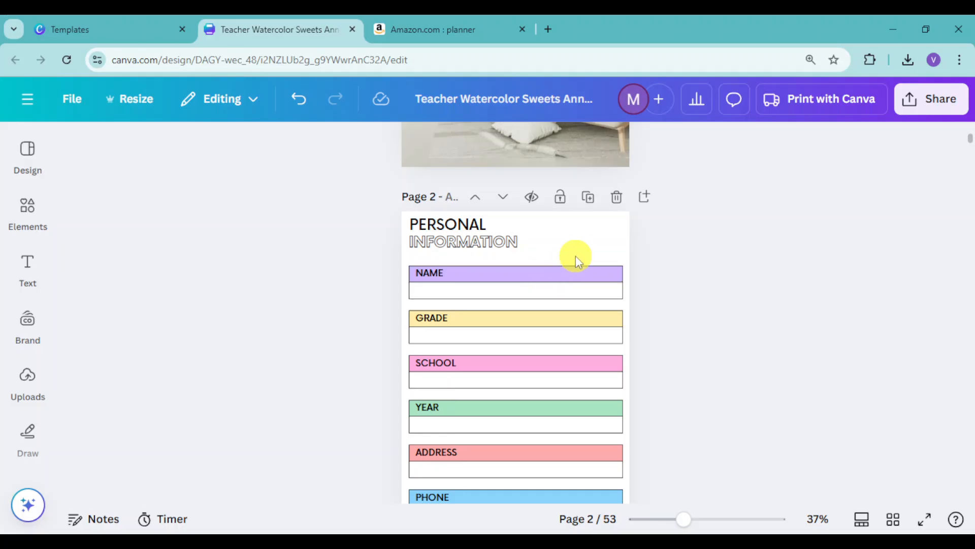
{"action": "left_click", "coordinate": [624, 249]}
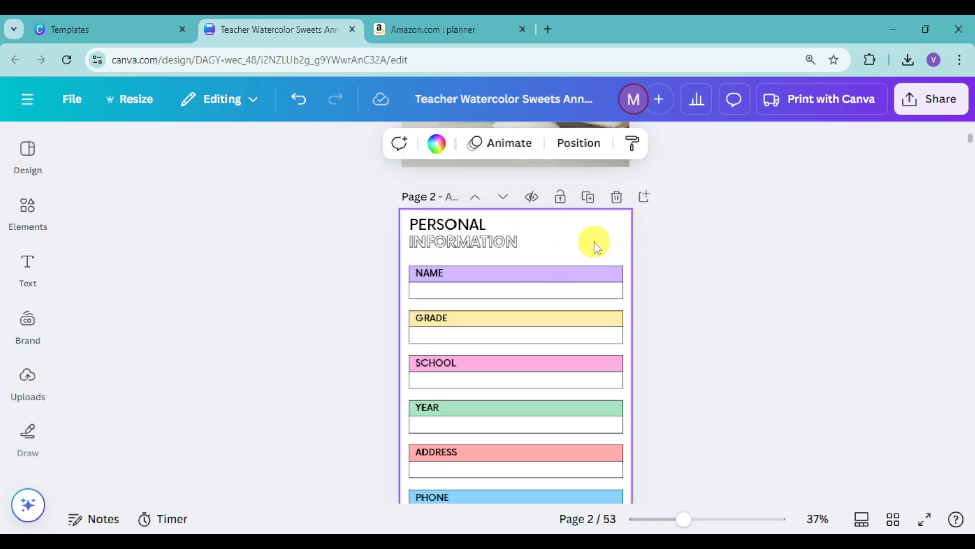
{"action": "scroll", "coordinate": [509, 213], "scroll_direction": "up", "scroll_amount": 5}
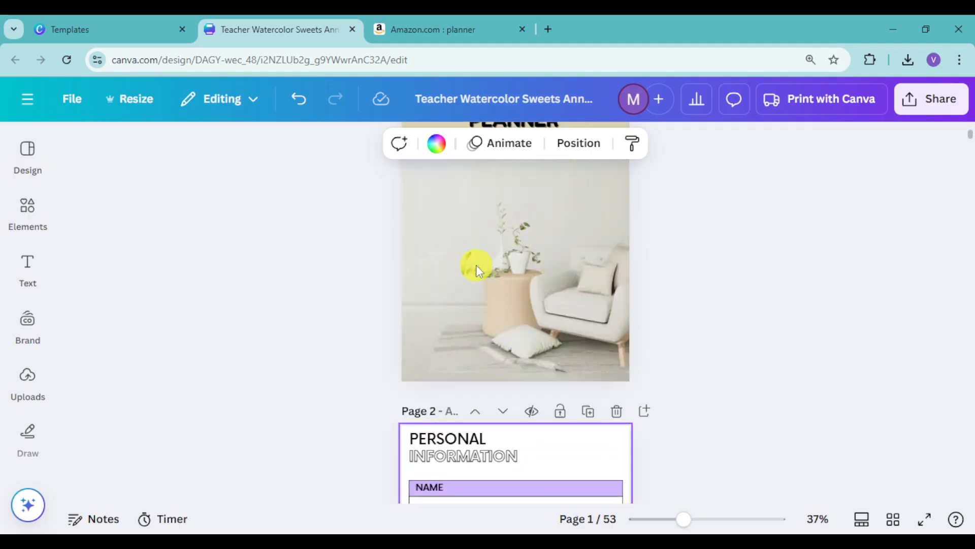
{"action": "left_click", "coordinate": [483, 275]}
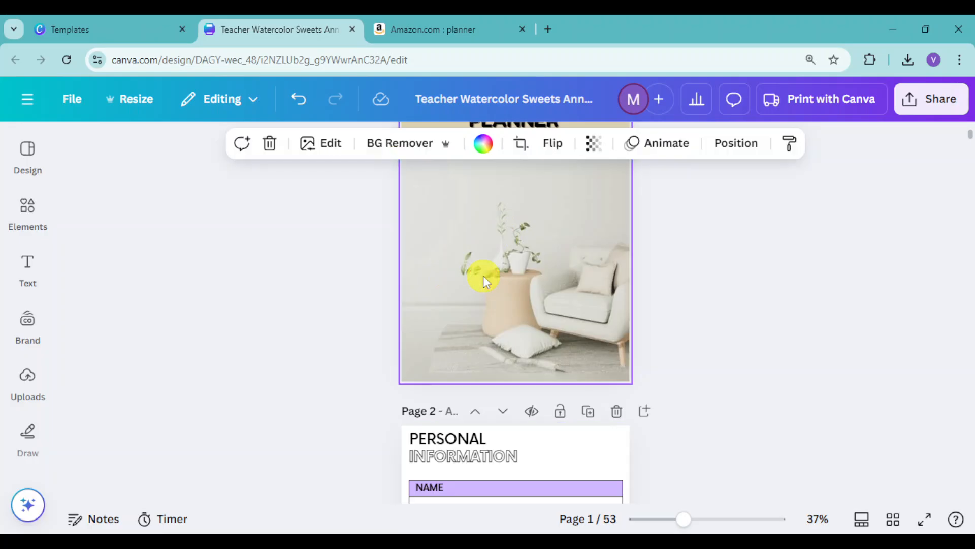
{"action": "scroll", "coordinate": [505, 343], "scroll_direction": "down", "scroll_amount": 3}
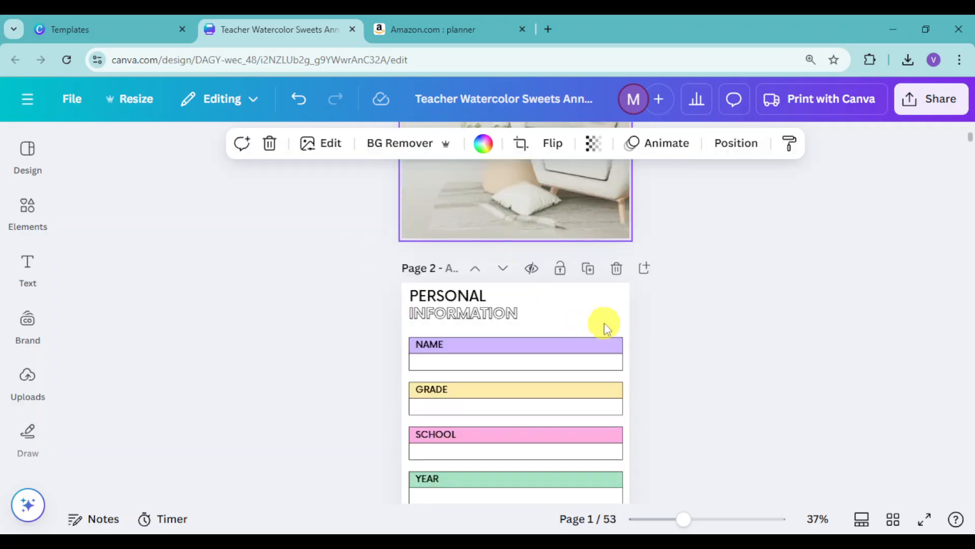
- Place the armchair photo from the "minimalist design" results on the Personal Information page
{"action": "left_click", "coordinate": [604, 300]}
{"action": "left_click", "coordinate": [29, 211]}
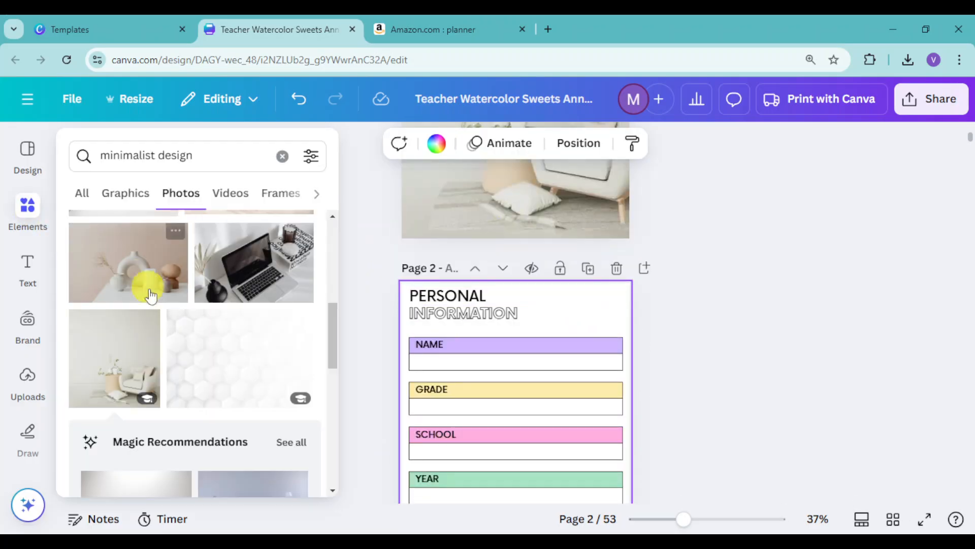
{"action": "left_click_drag", "start_coordinate": [118, 354], "coordinate": [516, 407]}
{"action": "scroll", "coordinate": [593, 328], "scroll_direction": "down", "scroll_amount": 3}
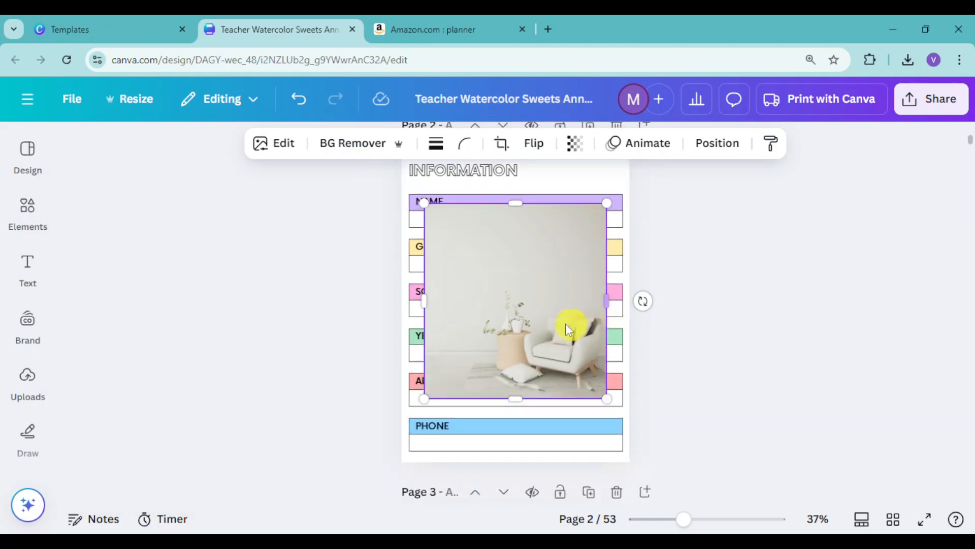
{"action": "scroll", "coordinate": [534, 268], "scroll_direction": "up", "scroll_amount": 2}
- Apply the armchair photo's colours to the Personal Information page and delete the photo from that page
{"action": "right_click", "coordinate": [549, 325]}
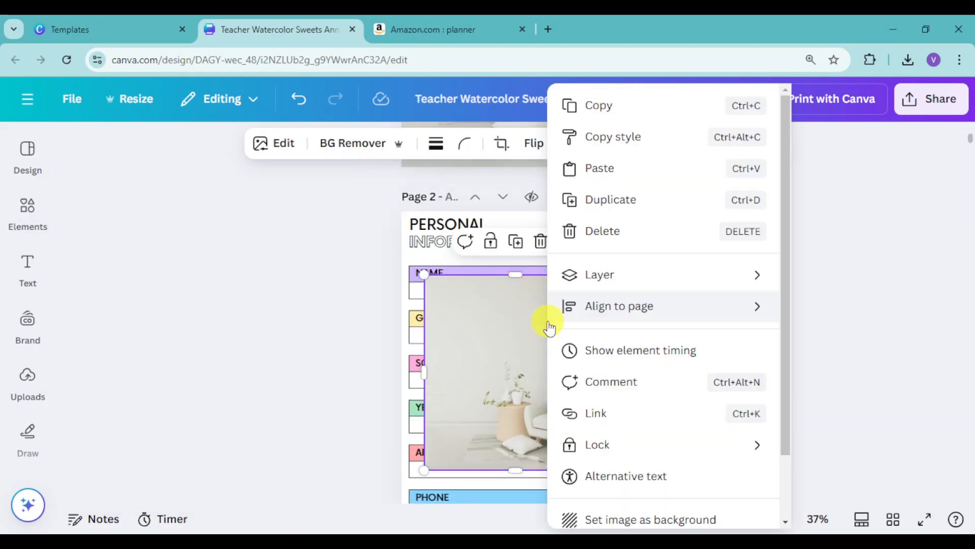
{"action": "mouse_move", "coordinate": [548, 325]}
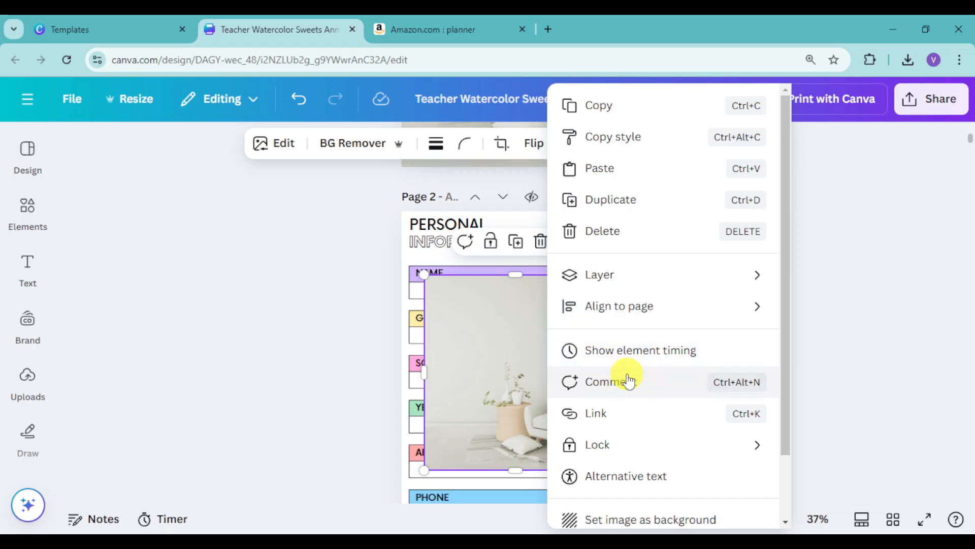
{"action": "scroll", "coordinate": [655, 351], "scroll_direction": "down", "scroll_amount": 2}
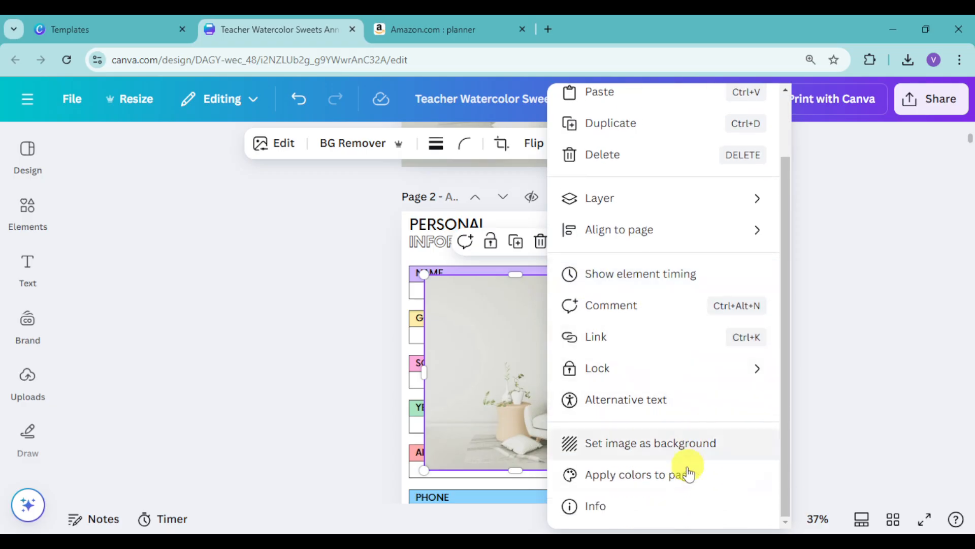
{"action": "left_click", "coordinate": [635, 475]}
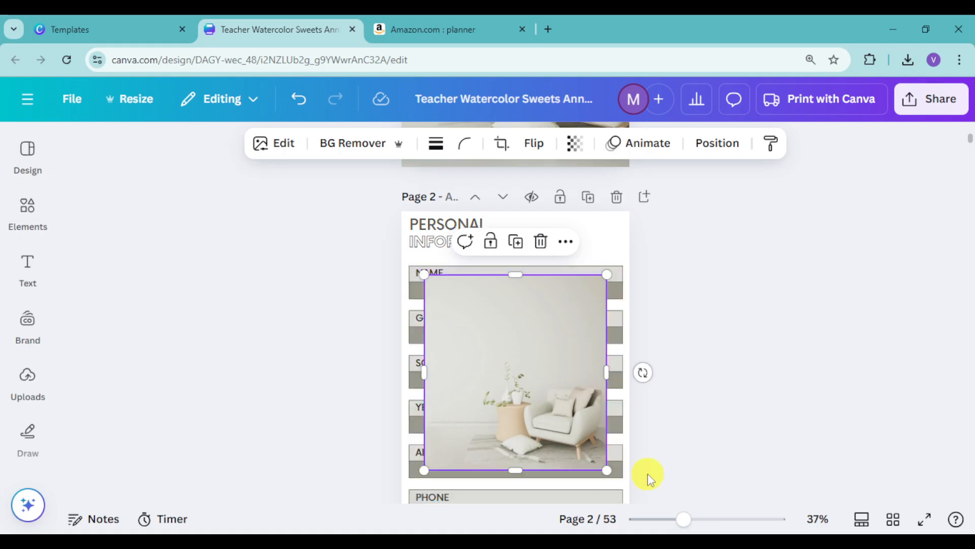
{"action": "left_click_drag", "start_coordinate": [522, 290], "coordinate": [564, 300]}
{"action": "left_click", "coordinate": [584, 250]}
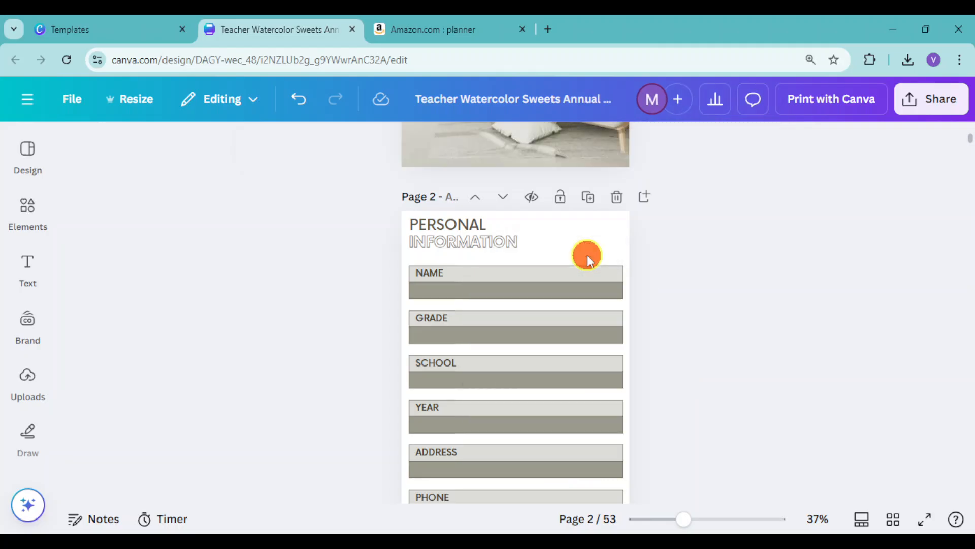
- Change the border colour of the Name answer box on the Personal Information page to #e0d4b3 and apply it to all matching elements
{"action": "left_click", "coordinate": [507, 289]}
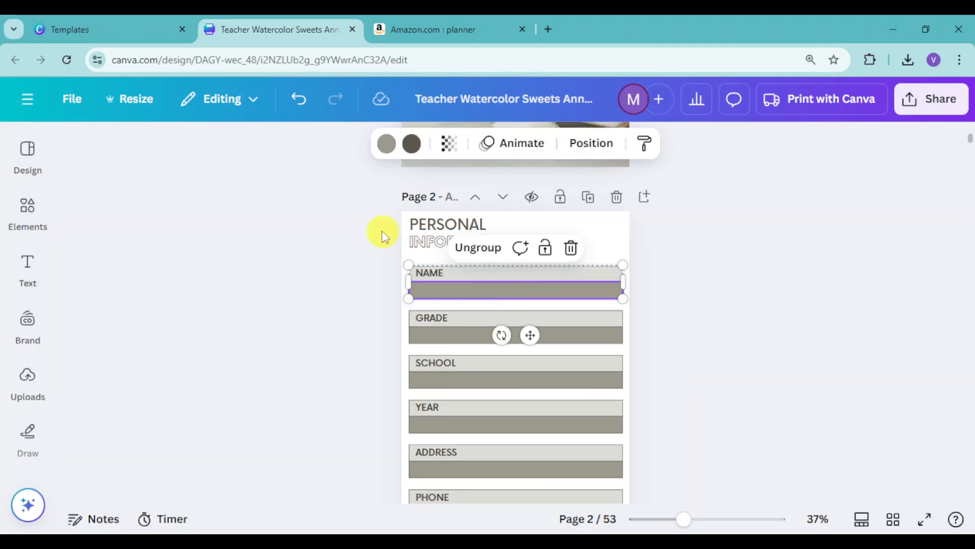
{"action": "left_click", "coordinate": [412, 146]}
{"action": "left_click", "coordinate": [134, 356]}
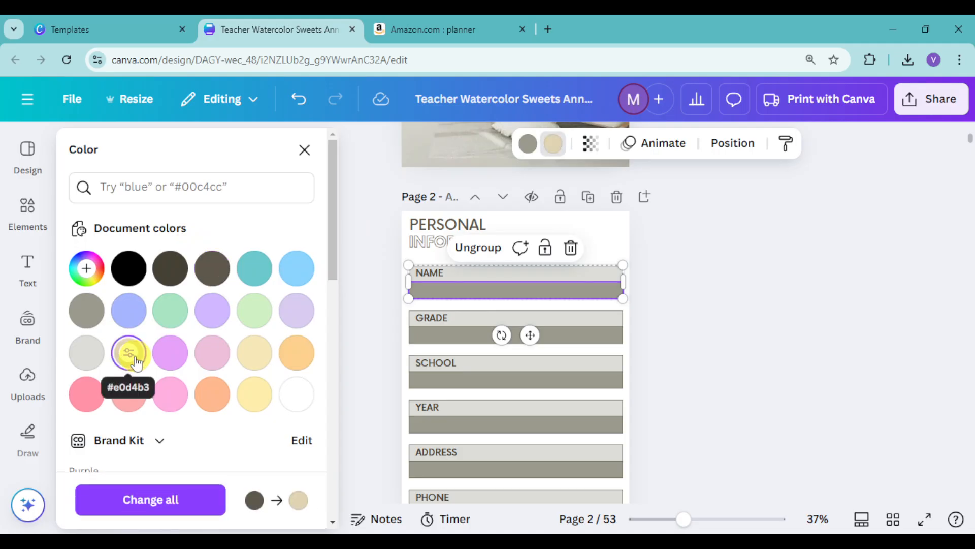
{"action": "left_click", "coordinate": [195, 502]}
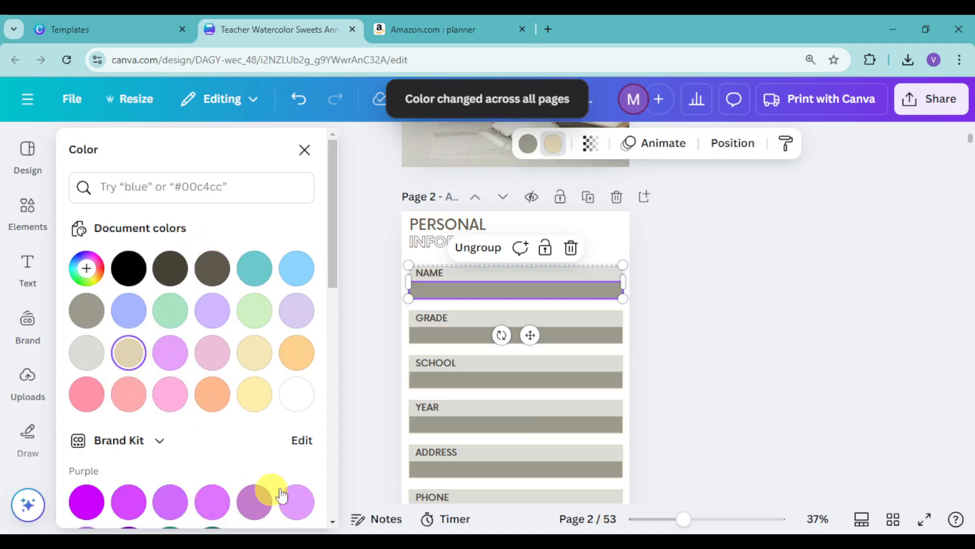
- Change the fill of the Name answer box to #e0d4b3 and replace the matching colour across all pages
{"action": "left_click", "coordinate": [527, 145]}
{"action": "left_click", "coordinate": [133, 373]}
{"action": "left_click", "coordinate": [130, 355]}
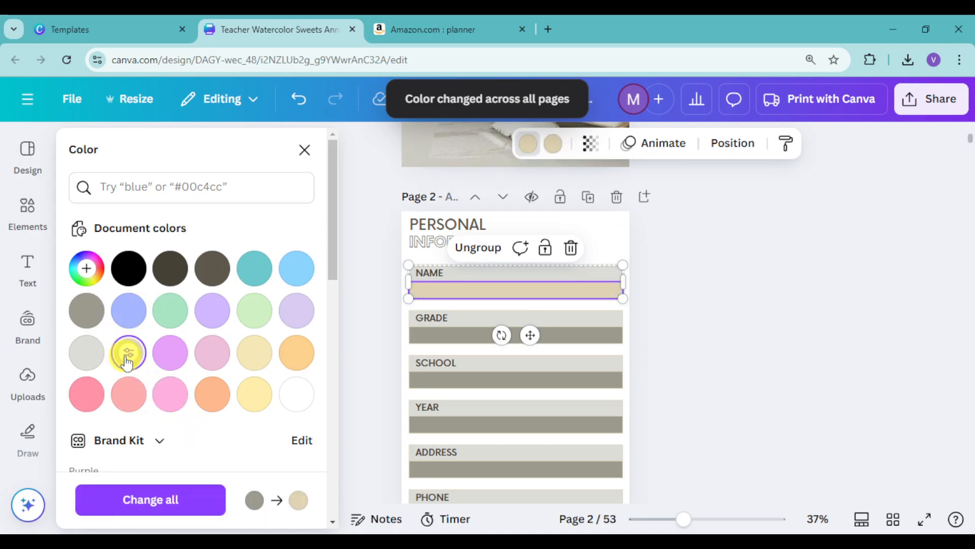
{"action": "left_click", "coordinate": [167, 507]}
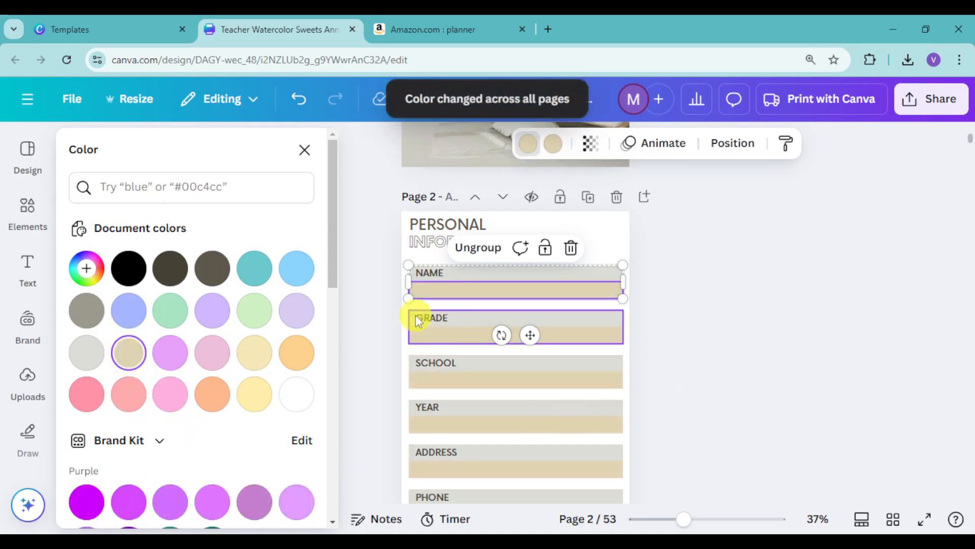
- Fill the Grade label box with #f6e9b7 and replace the matching colour across all pages
{"action": "double_click", "coordinate": [466, 317]}
{"action": "left_click", "coordinate": [503, 311]}
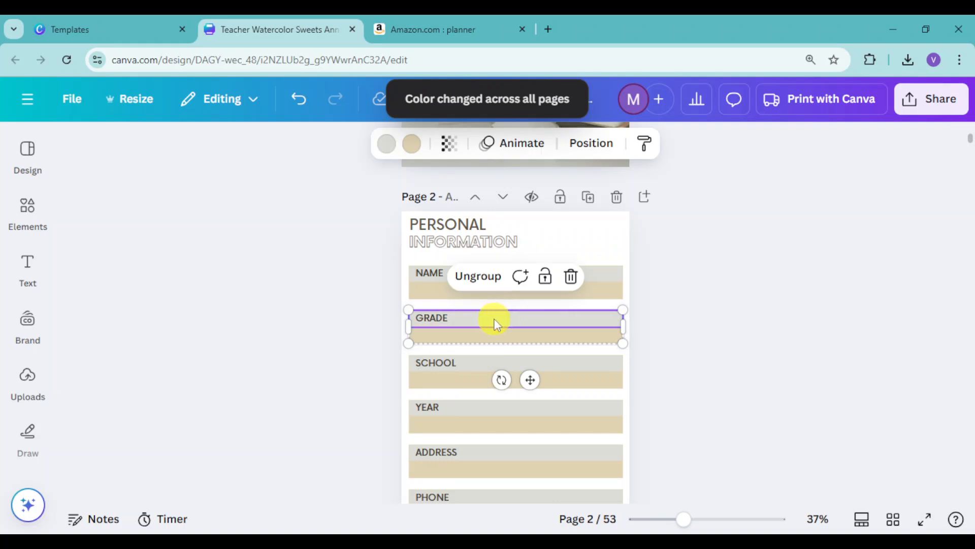
{"action": "left_click", "coordinate": [386, 145]}
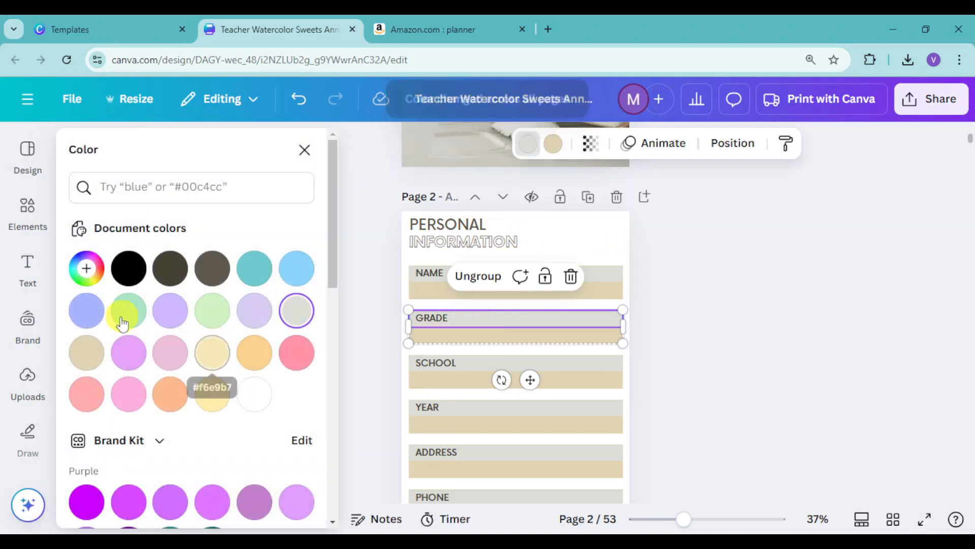
{"action": "left_click", "coordinate": [213, 356]}
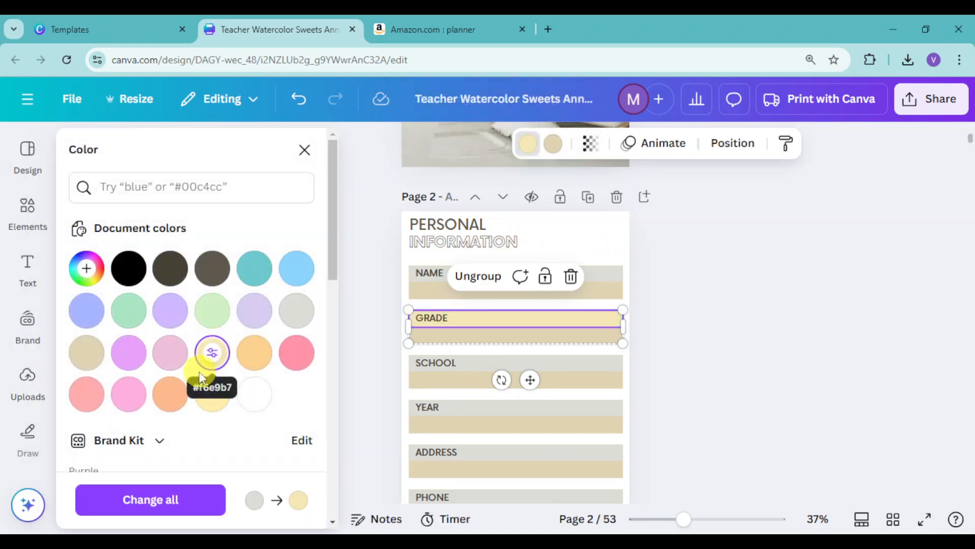
{"action": "left_click", "coordinate": [170, 498]}
{"action": "left_click", "coordinate": [739, 377]}
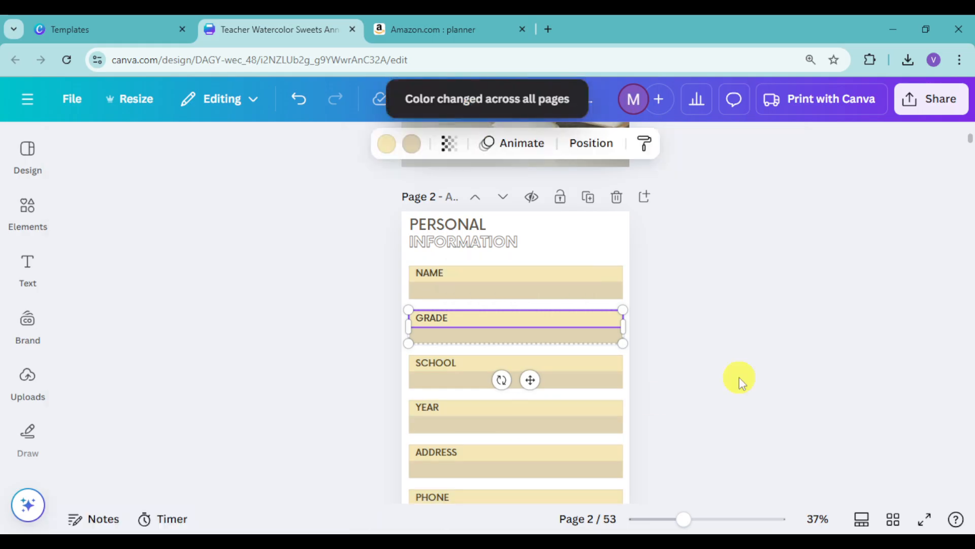
- Review the recoloured Personal Information page and delete the Subscription Details page that follows it
{"action": "scroll", "coordinate": [541, 359], "scroll_direction": "down", "scroll_amount": 3}
{"action": "scroll", "coordinate": [541, 359], "scroll_direction": "up", "scroll_amount": 2}
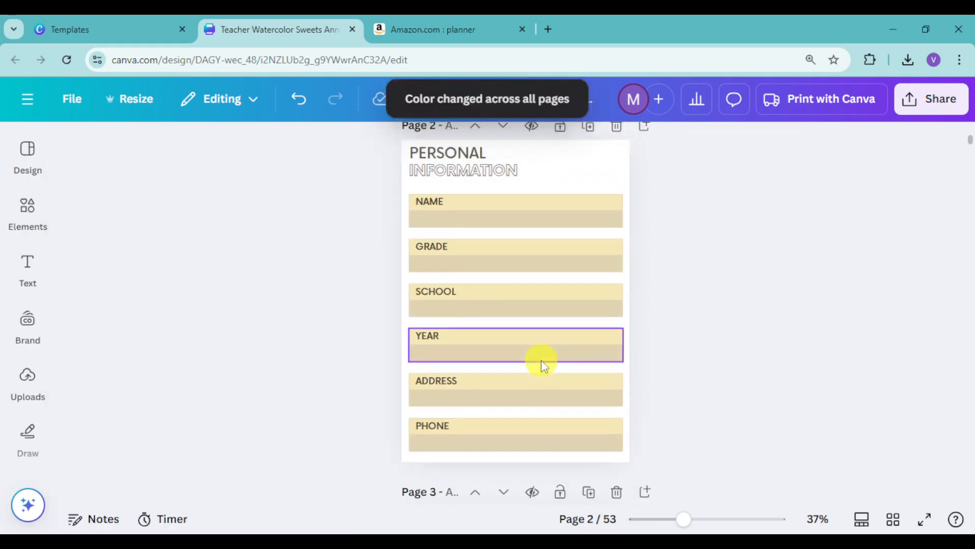
{"action": "scroll", "coordinate": [541, 360], "scroll_direction": "up", "scroll_amount": 3}
{"action": "scroll", "coordinate": [541, 360], "scroll_direction": "down", "scroll_amount": 8}
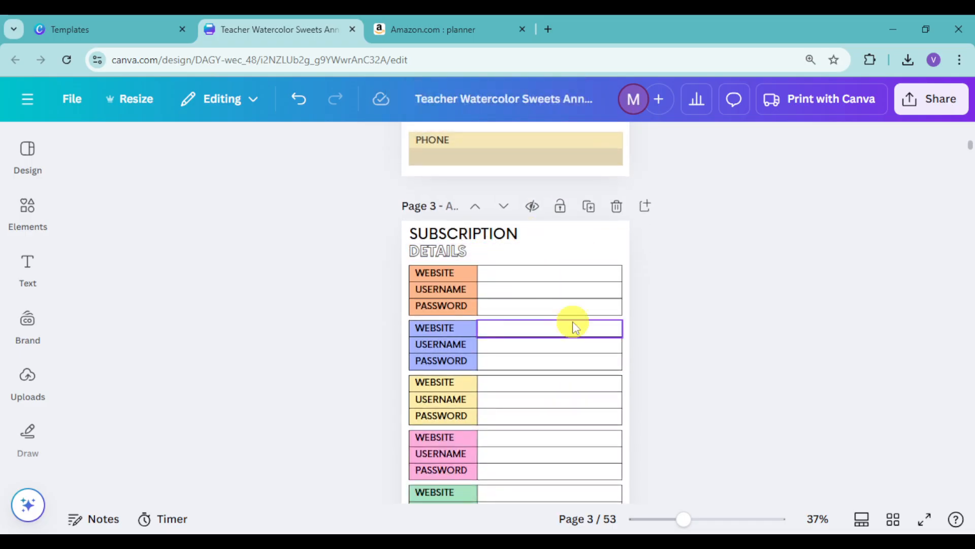
{"action": "scroll", "coordinate": [573, 326], "scroll_direction": "down", "scroll_amount": 2}
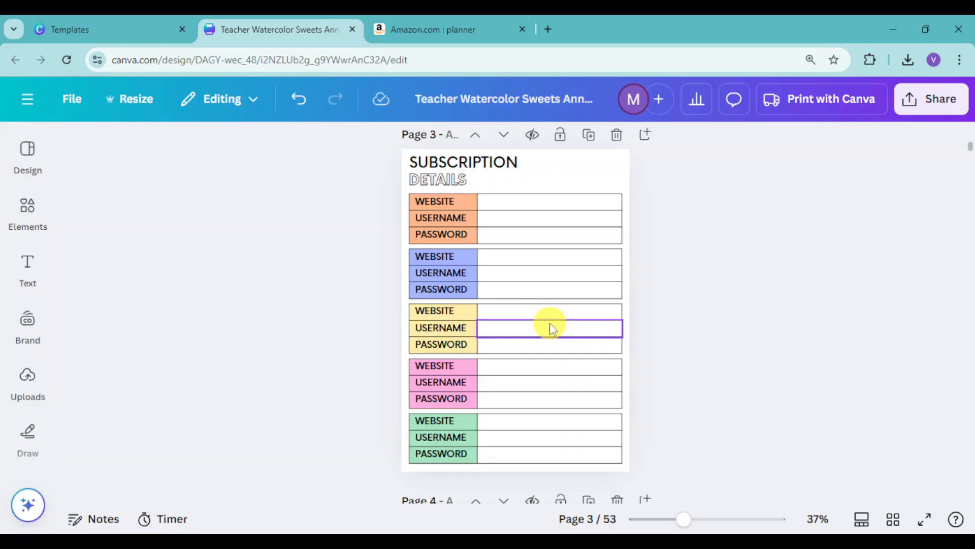
{"action": "scroll", "coordinate": [549, 322], "scroll_direction": "up", "scroll_amount": 2}
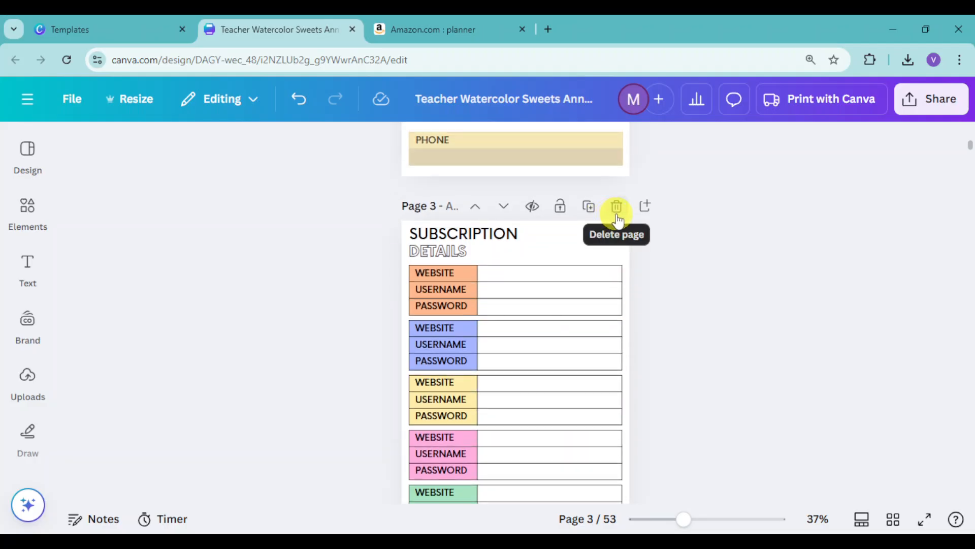
{"action": "left_click", "coordinate": [617, 212]}
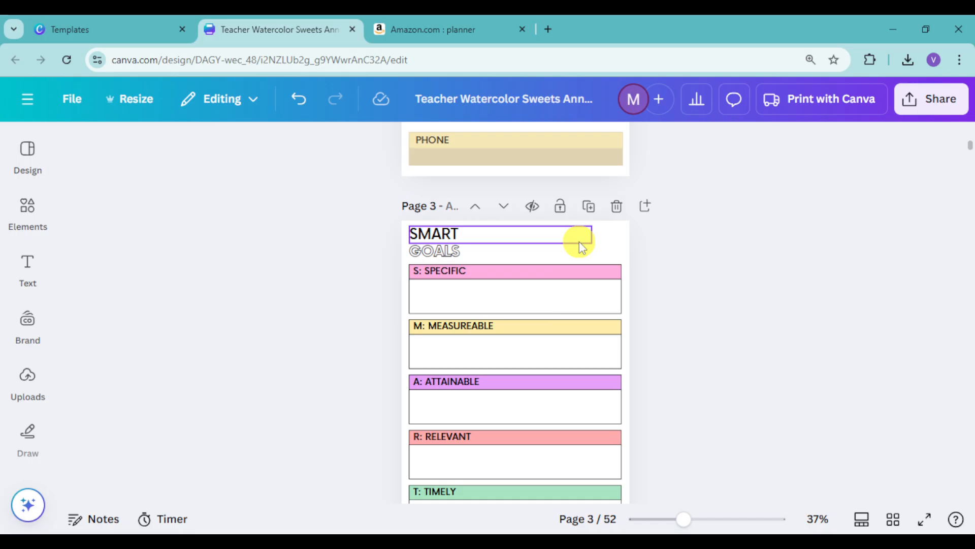
- Compare the colours of the cover and the Personal Information page with those of the Smart Goals page
{"action": "scroll", "coordinate": [605, 239], "scroll_direction": "up", "scroll_amount": 5}
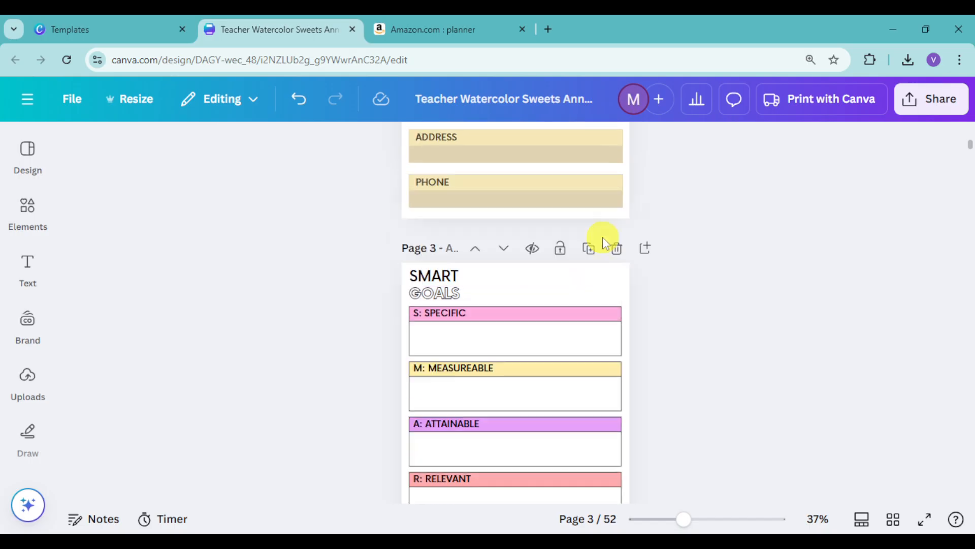
{"action": "scroll", "coordinate": [508, 178], "scroll_direction": "up", "scroll_amount": 2}
{"action": "scroll", "coordinate": [541, 246], "scroll_direction": "up", "scroll_amount": 1}
{"action": "scroll", "coordinate": [540, 245], "scroll_direction": "down", "scroll_amount": 4}
{"action": "scroll", "coordinate": [540, 246], "scroll_direction": "down", "scroll_amount": 2}
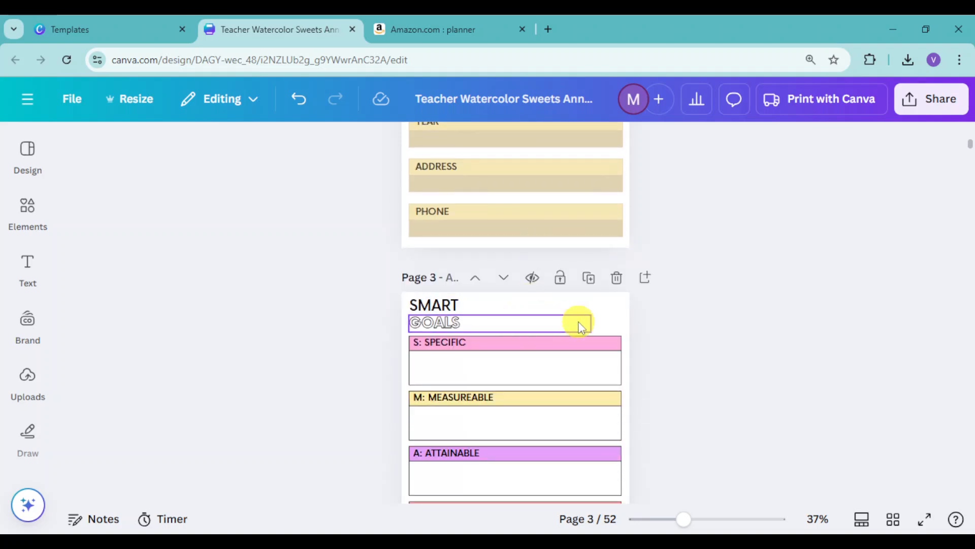
{"action": "scroll", "coordinate": [578, 322], "scroll_direction": "up", "scroll_amount": 10}
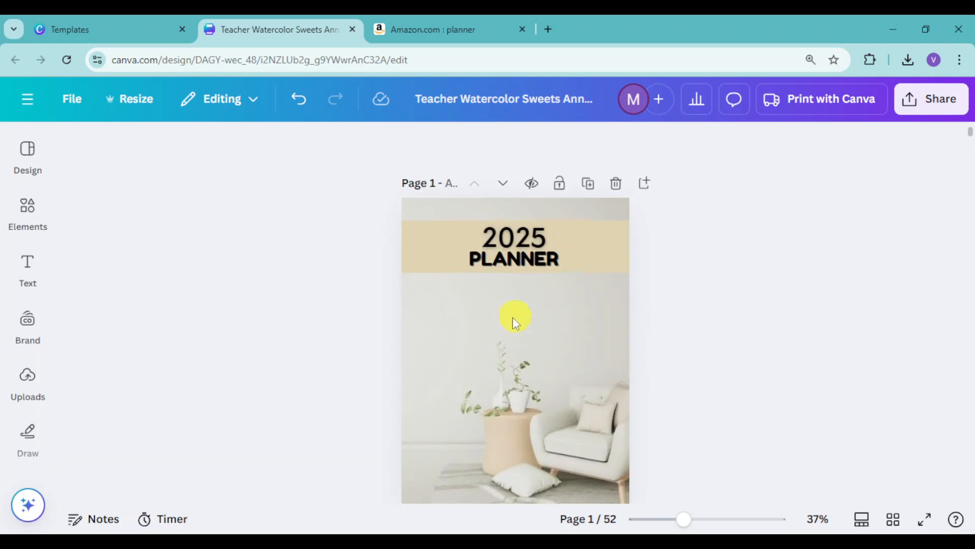
{"action": "scroll", "coordinate": [535, 311], "scroll_direction": "down", "scroll_amount": 9}
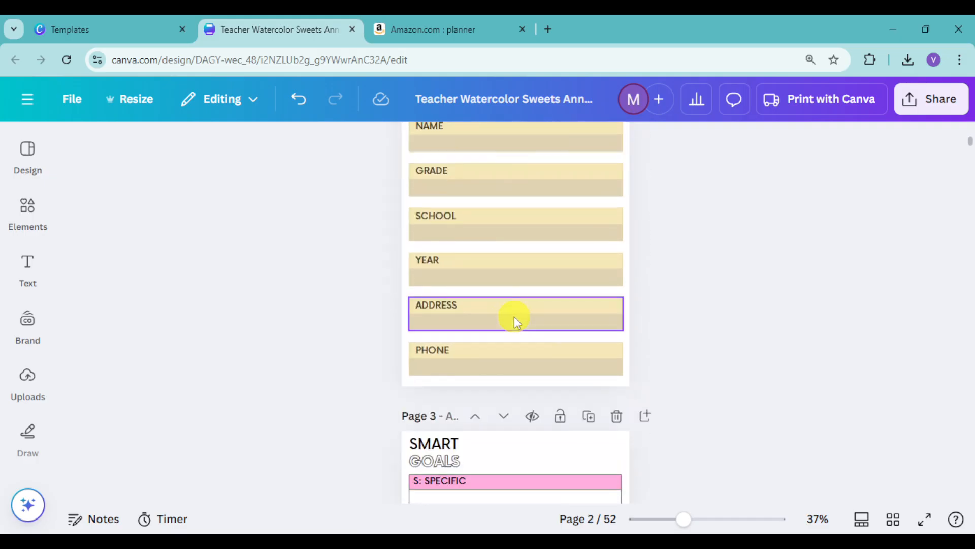
{"action": "scroll", "coordinate": [514, 316], "scroll_direction": "down", "scroll_amount": 5}
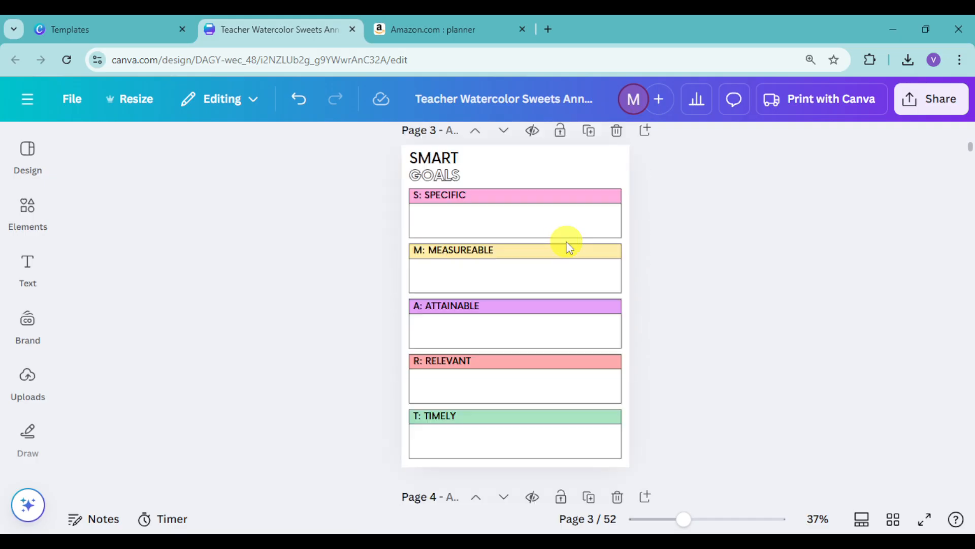
- Fill the "S: Specific" header on the Smart Goals page with #e0d4b3 and replace its pink across all pages
{"action": "left_click", "coordinate": [553, 201]}
{"action": "left_click", "coordinate": [388, 147]}
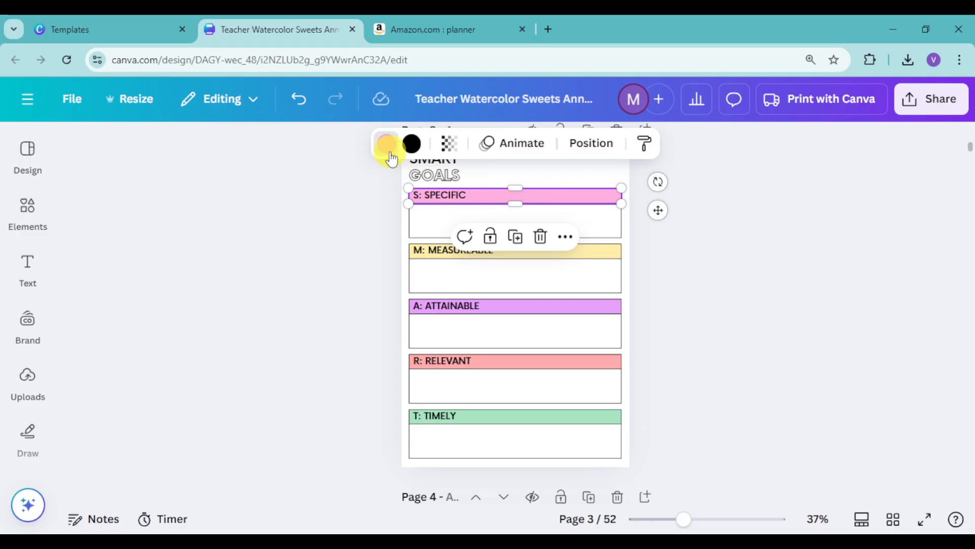
{"action": "left_click", "coordinate": [293, 318]}
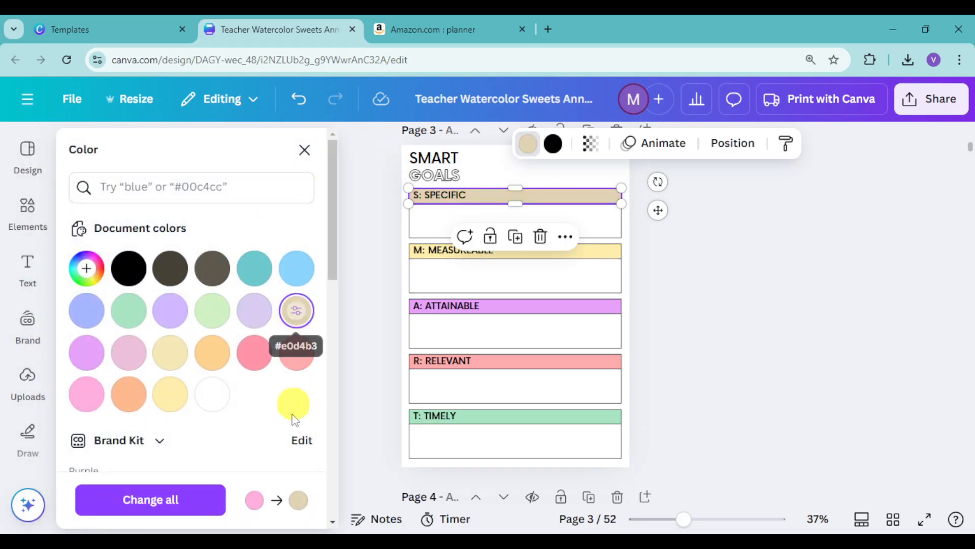
{"action": "left_click", "coordinate": [163, 501]}
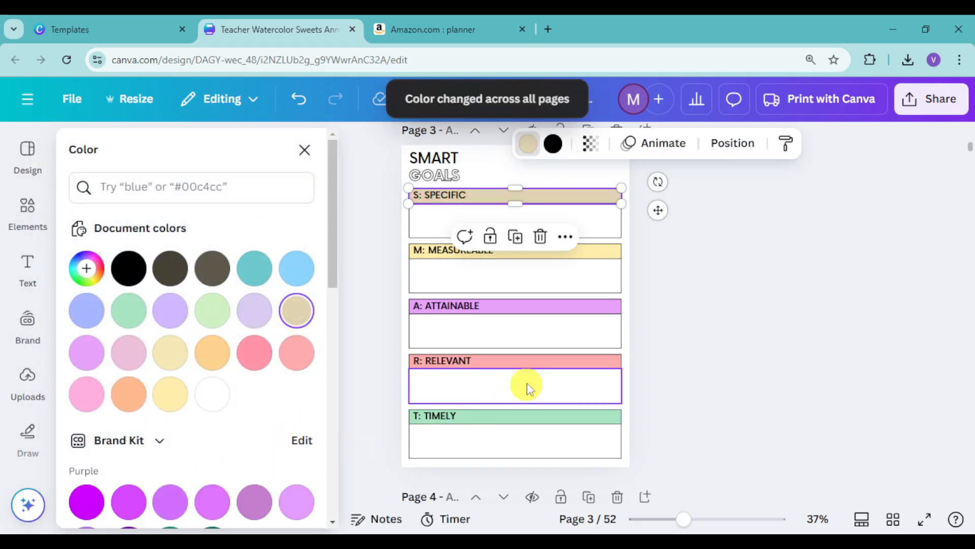
- Fill the "A: Attainable" header with the custom solid colour #F0D286 and replace its purple across all pages
{"action": "left_click", "coordinate": [597, 251]}
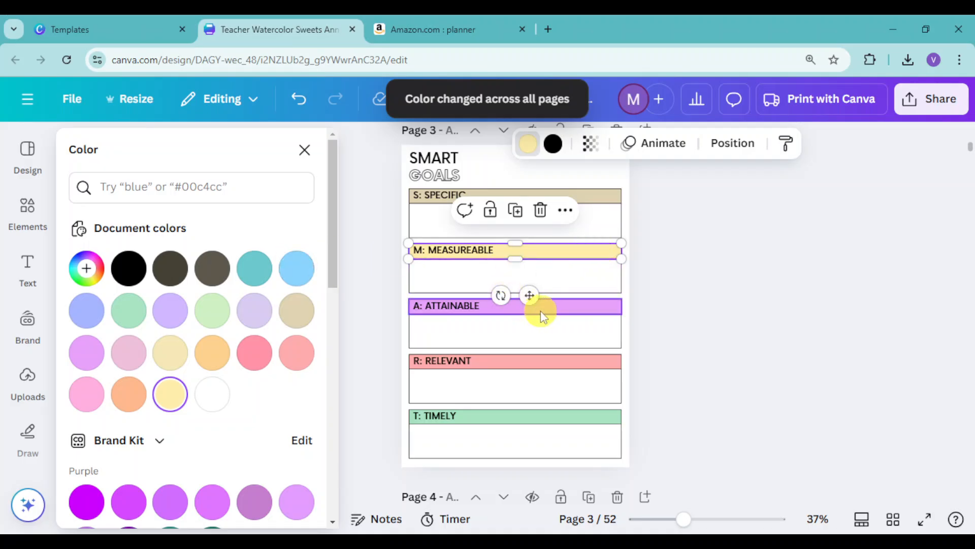
{"action": "left_click", "coordinate": [581, 307]}
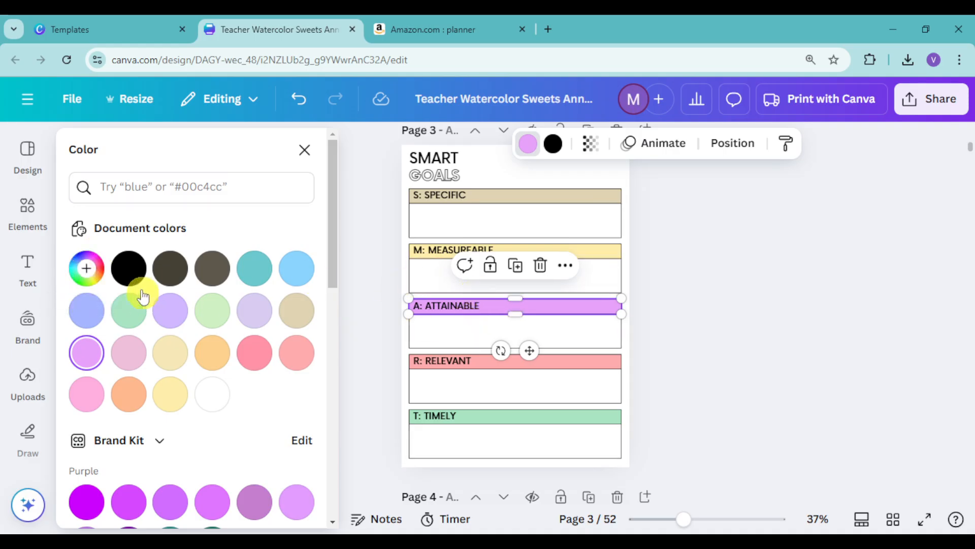
{"action": "left_click", "coordinate": [86, 268]}
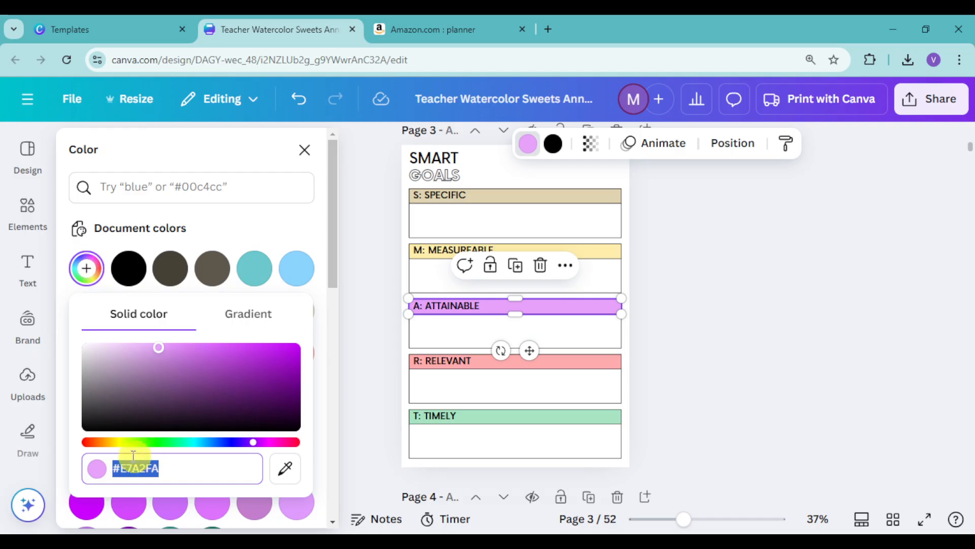
{"action": "left_click", "coordinate": [111, 442]}
{"action": "mouse_move", "coordinate": [178, 353]}
{"action": "left_mouse_down"}
{"action": "mouse_move", "coordinate": [223, 361]}
{"action": "mouse_move", "coordinate": [238, 352]}
{"action": "mouse_move", "coordinate": [185, 342]}
{"action": "mouse_move", "coordinate": [348, 381]}
{"action": "mouse_move", "coordinate": [352, 392]}
{"action": "mouse_move", "coordinate": [282, 383]}
{"action": "mouse_move", "coordinate": [320, 365]}
{"action": "mouse_move", "coordinate": [315, 344]}
{"action": "mouse_move", "coordinate": [255, 341]}
{"action": "mouse_move", "coordinate": [217, 359]}
{"action": "mouse_move", "coordinate": [178, 348]}
{"action": "left_mouse_up"}
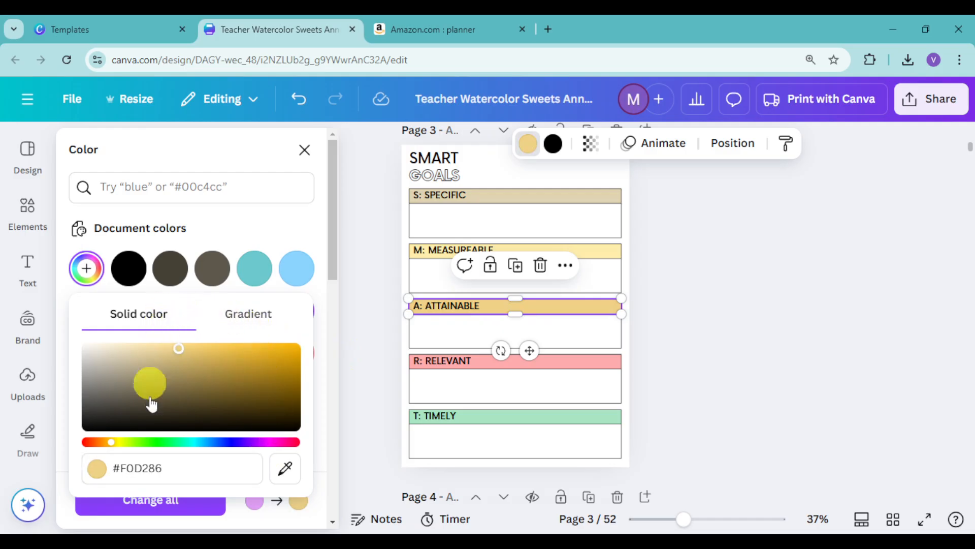
{"action": "left_click", "coordinate": [149, 509]}
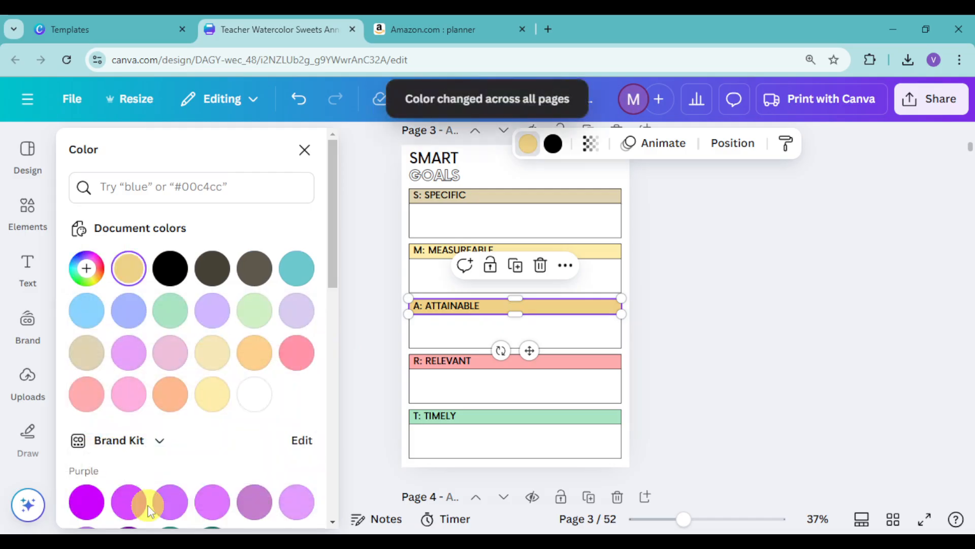
- Fill the "R: Relevant" header with the custom solid brown #BE8345
{"action": "left_click", "coordinate": [570, 362]}
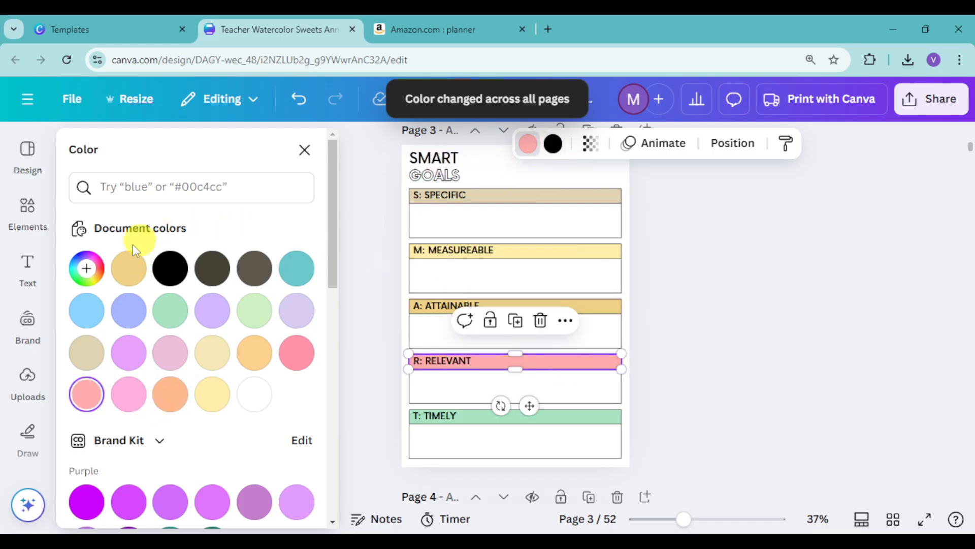
{"action": "left_click", "coordinate": [87, 269]}
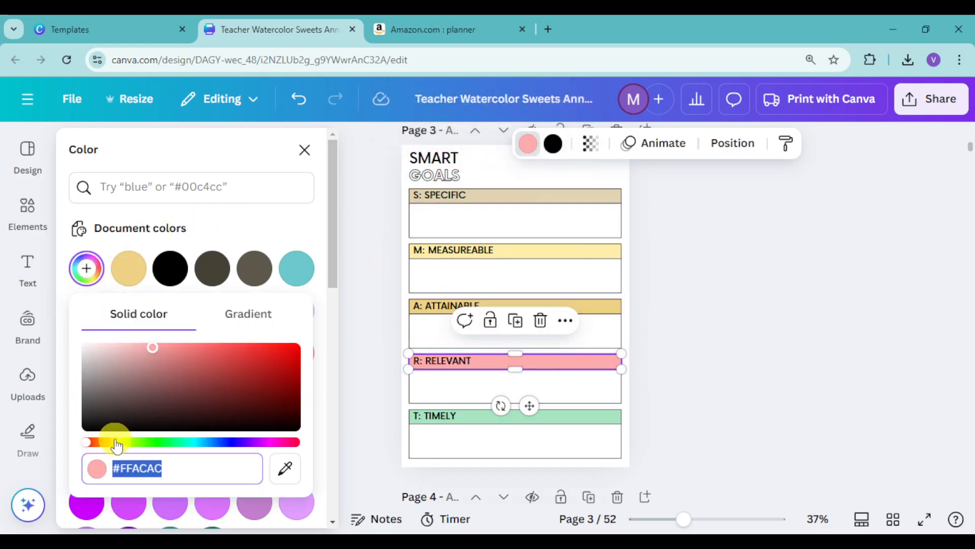
{"action": "left_click_drag", "start_coordinate": [99, 449], "coordinate": [86, 441]}
{"action": "left_click_drag", "start_coordinate": [152, 359], "coordinate": [229, 347]}
{"action": "left_click_drag", "start_coordinate": [86, 442], "coordinate": [104, 442]}
{"action": "left_click_drag", "start_coordinate": [233, 367], "coordinate": [222, 366]}
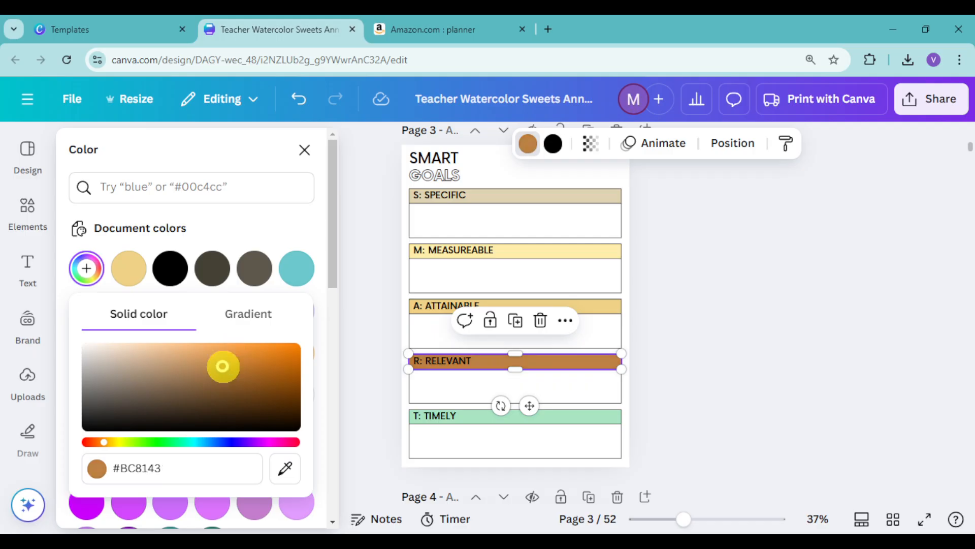
{"action": "left_click", "coordinate": [225, 324]}
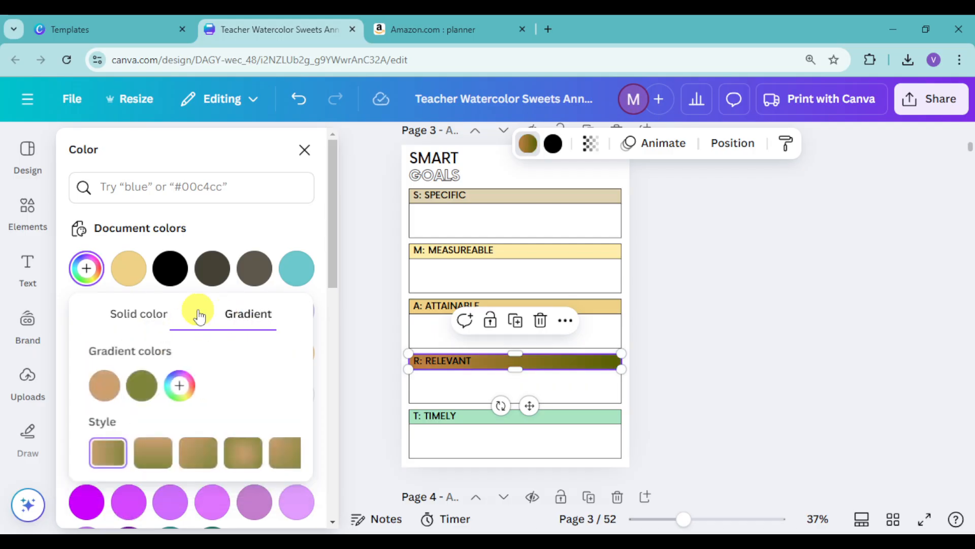
{"action": "left_click", "coordinate": [146, 318]}
{"action": "left_click", "coordinate": [264, 229]}
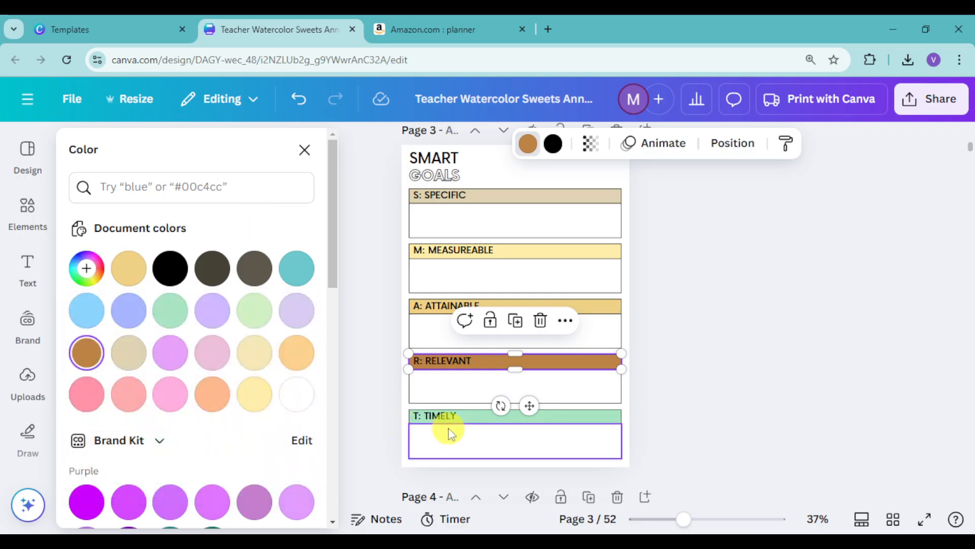
- Fill the "T: Timely" header with #be8345 and replace its green across all pages
{"action": "left_click", "coordinate": [476, 415]}
{"action": "left_click", "coordinate": [600, 426]}
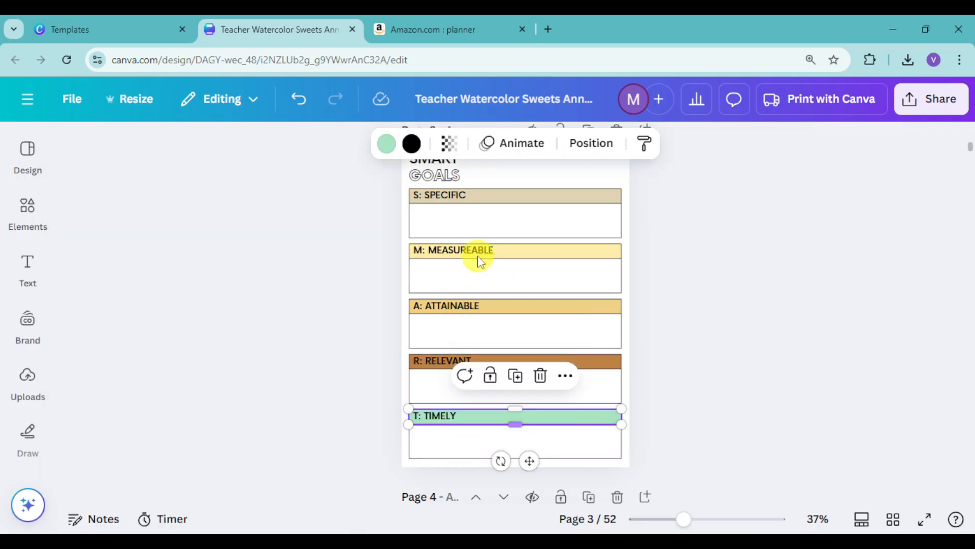
{"action": "left_click", "coordinate": [383, 143]}
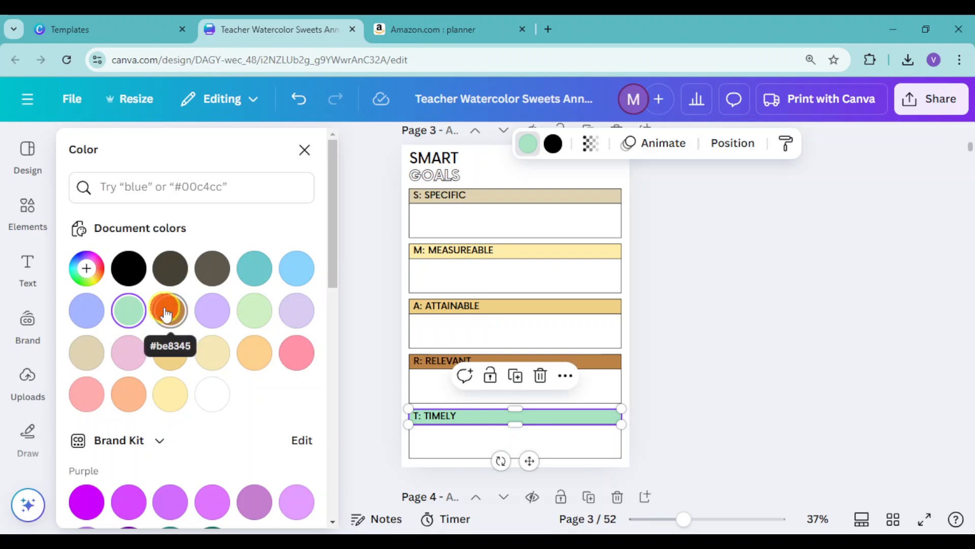
{"action": "left_click", "coordinate": [169, 306]}
{"action": "left_click", "coordinate": [169, 498]}
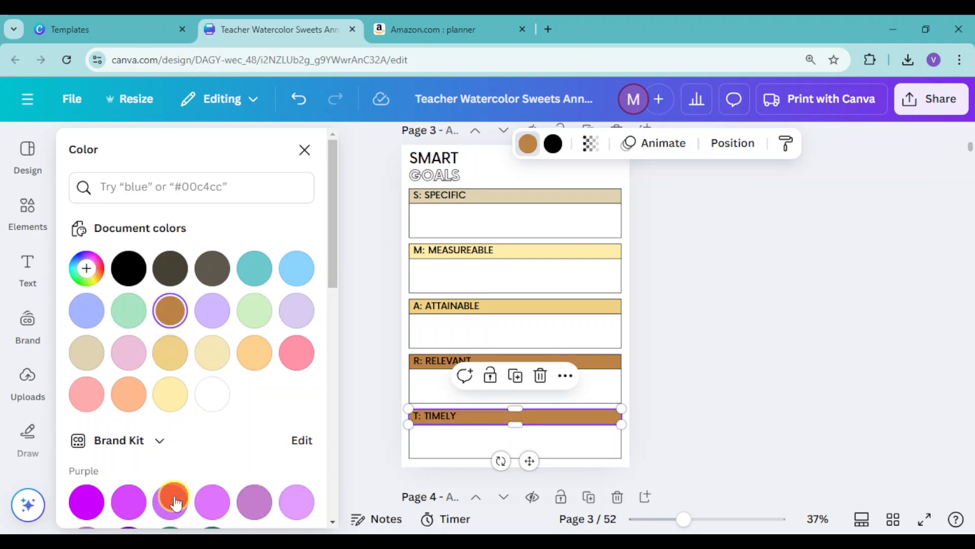
- Fill the "R: Relevant" header with the gold used on "A: Attainable" and replace the brown across all pages
{"action": "left_click", "coordinate": [601, 362]}
{"action": "left_click", "coordinate": [169, 354]}
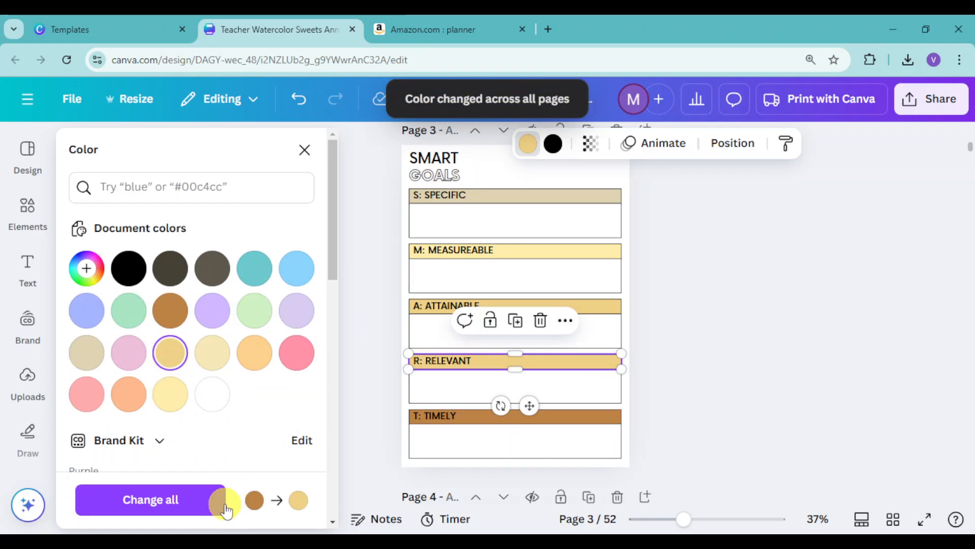
{"action": "left_click", "coordinate": [221, 499]}
- Review the header colours on the Smart Goals and 2025 Goals pages, and look through the remaining planner pages in grid view
{"action": "scroll", "coordinate": [646, 407], "scroll_direction": "down", "scroll_amount": 5}
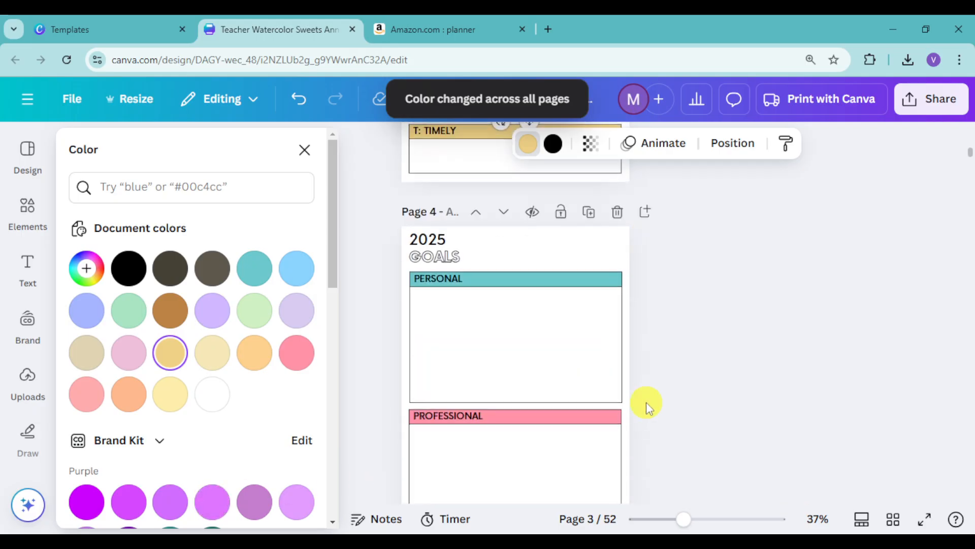
{"action": "scroll", "coordinate": [647, 404], "scroll_direction": "up", "scroll_amount": 7}
{"action": "scroll", "coordinate": [556, 322], "scroll_direction": "down", "scroll_amount": 4}
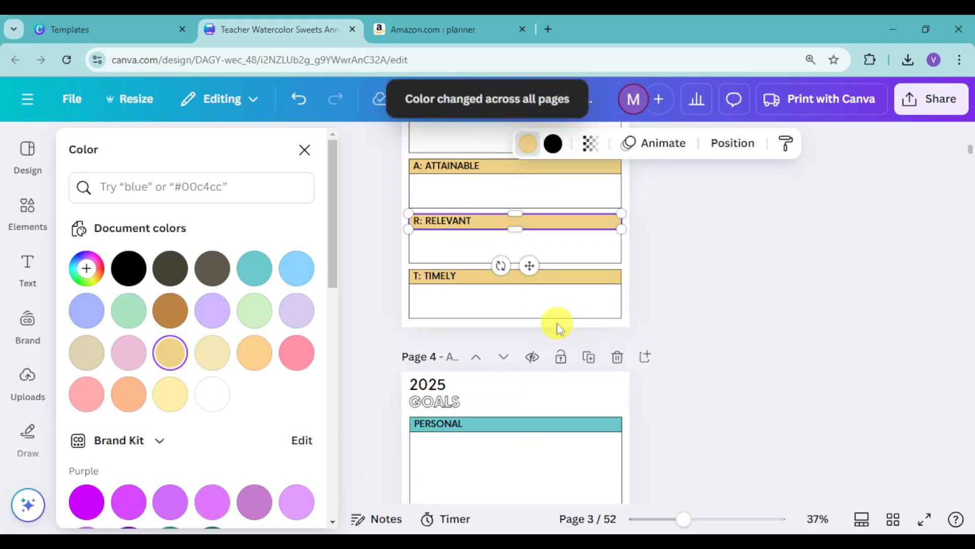
{"action": "scroll", "coordinate": [559, 322], "scroll_direction": "up", "scroll_amount": 4}
{"action": "scroll", "coordinate": [544, 309], "scroll_direction": "down", "scroll_amount": 4}
{"action": "scroll", "coordinate": [588, 391], "scroll_direction": "down", "scroll_amount": 3}
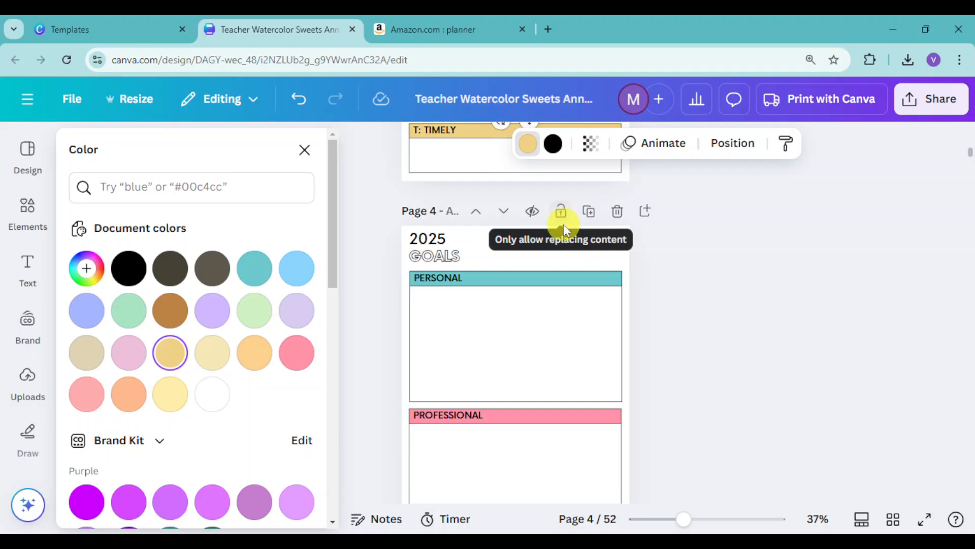
{"action": "left_click", "coordinate": [894, 520]}
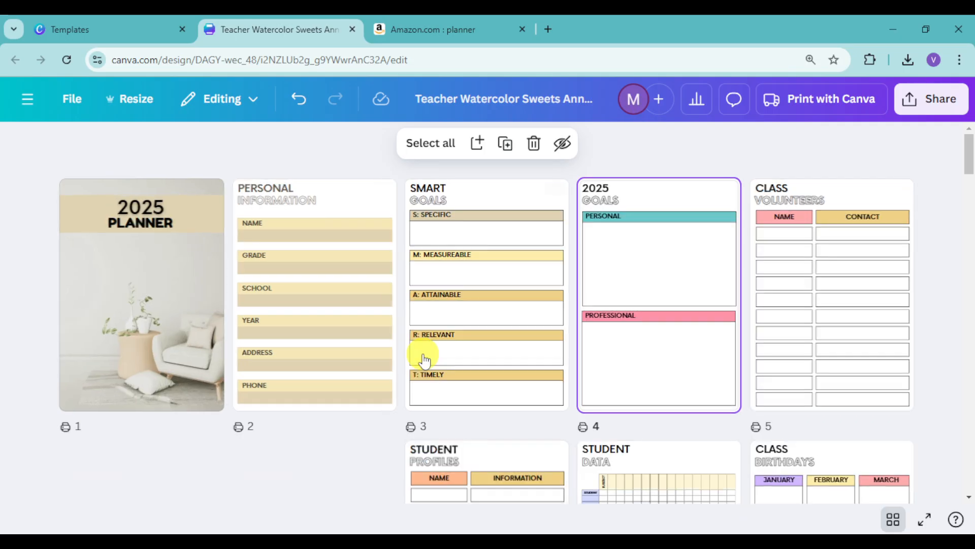
{"action": "scroll", "coordinate": [422, 354], "scroll_direction": "down", "scroll_amount": 1}
{"action": "scroll", "coordinate": [687, 364], "scroll_direction": "down", "scroll_amount": 8}
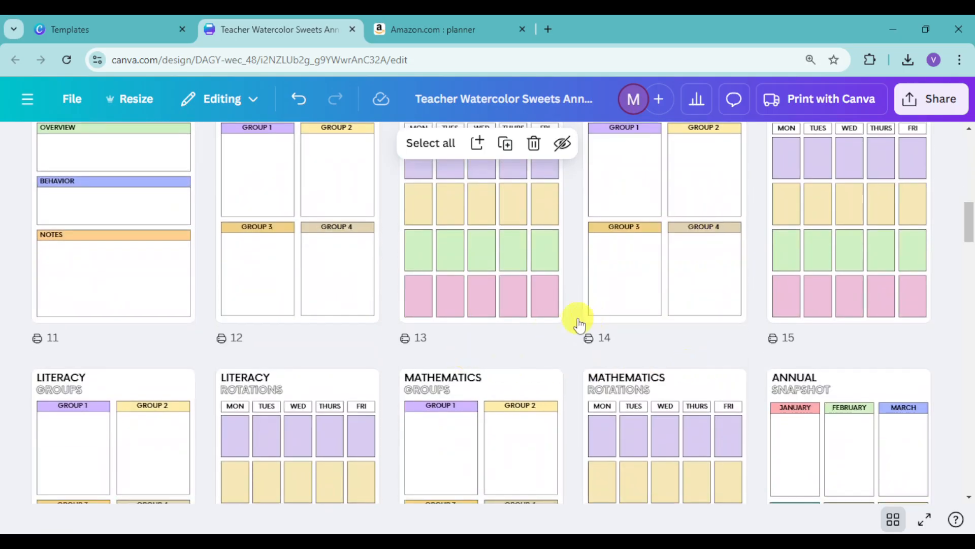
{"action": "scroll", "coordinate": [525, 318], "scroll_direction": "down", "scroll_amount": 4}
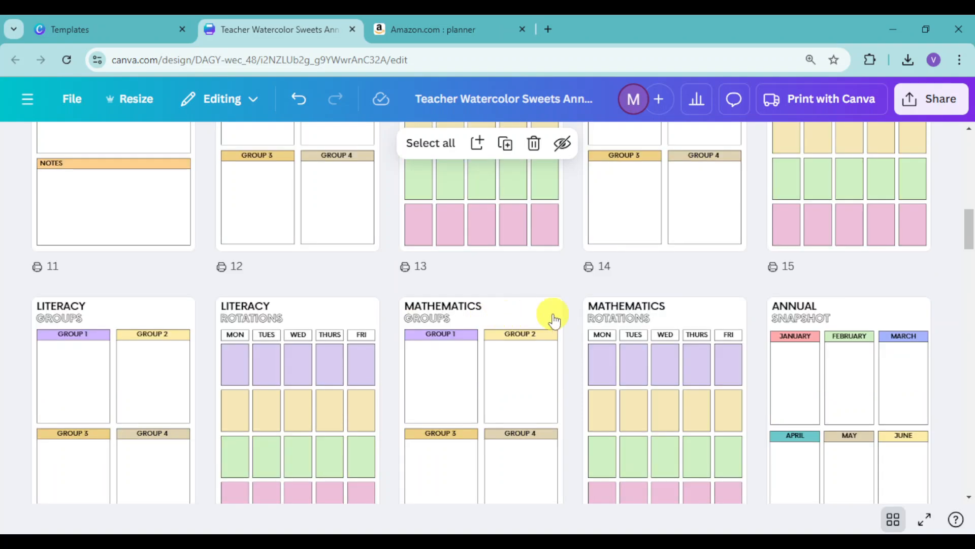
{"action": "scroll", "coordinate": [675, 310], "scroll_direction": "down", "scroll_amount": 4}
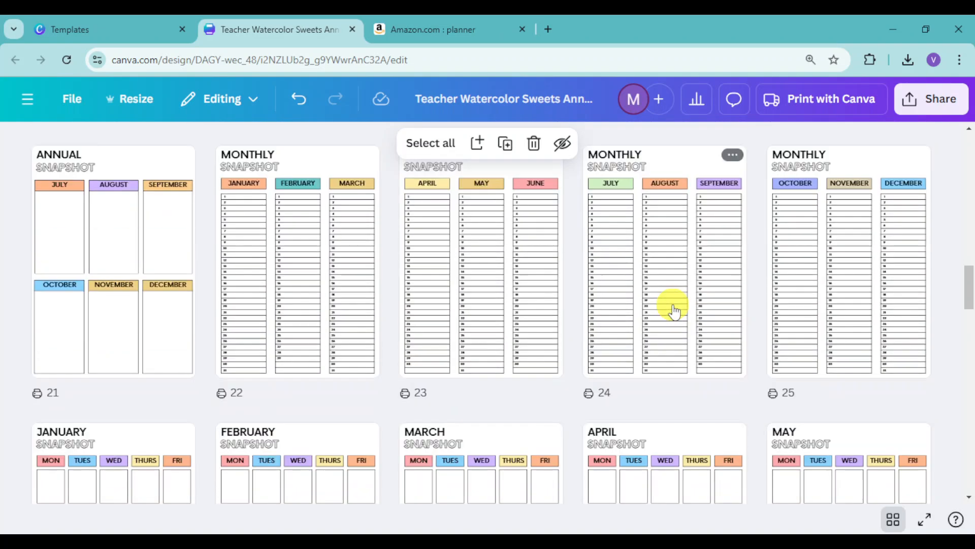
{"action": "scroll", "coordinate": [674, 310], "scroll_direction": "down", "scroll_amount": 3}
{"action": "scroll", "coordinate": [675, 310], "scroll_direction": "down", "scroll_amount": 2}
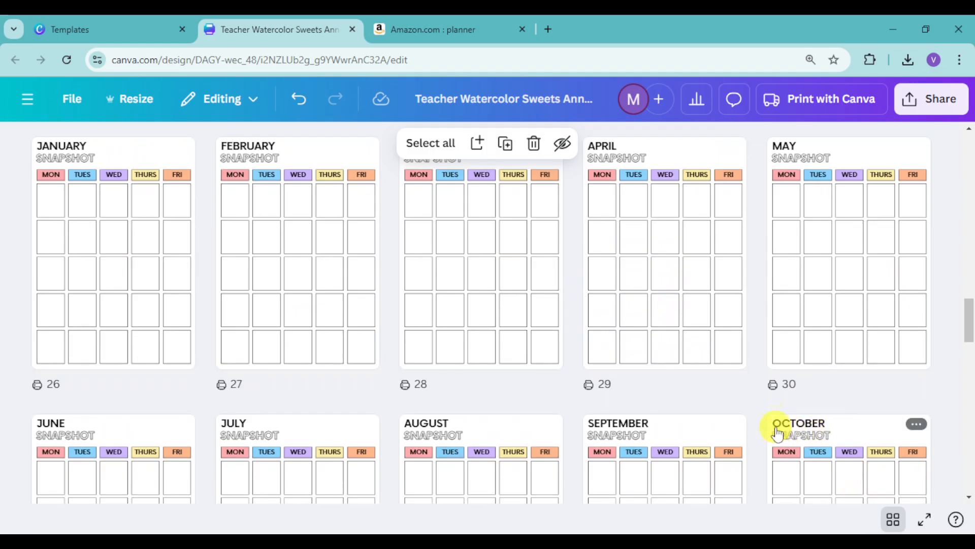
- Download all pages of the planner as a PDF Standard file
{"action": "left_click", "coordinate": [949, 101]}
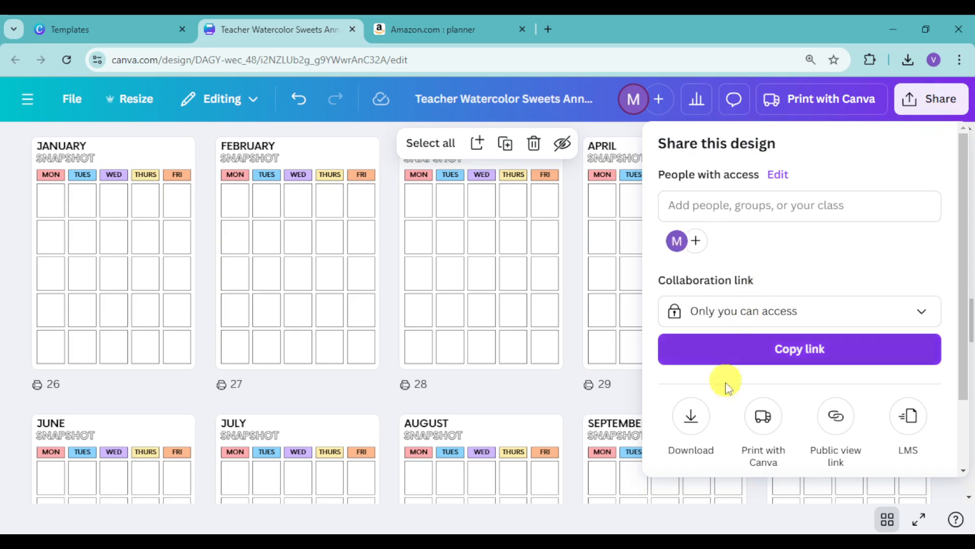
{"action": "left_click", "coordinate": [691, 417]}
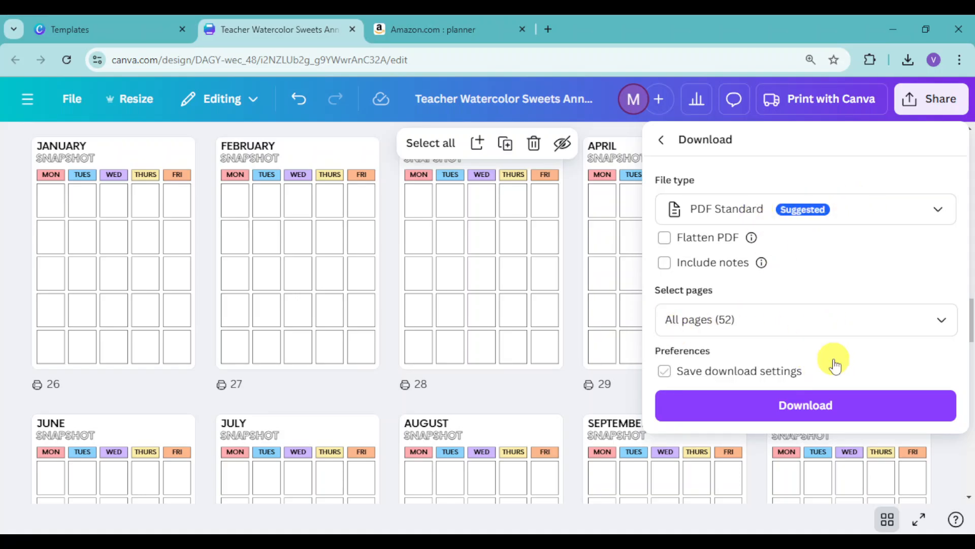
{"action": "left_click", "coordinate": [792, 407]}
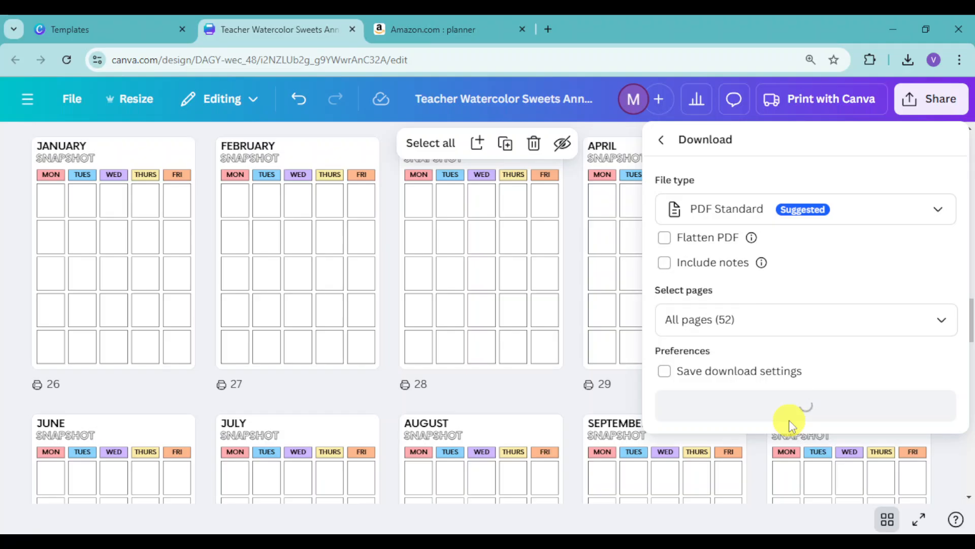
{"action": "left_click", "coordinate": [789, 420]}
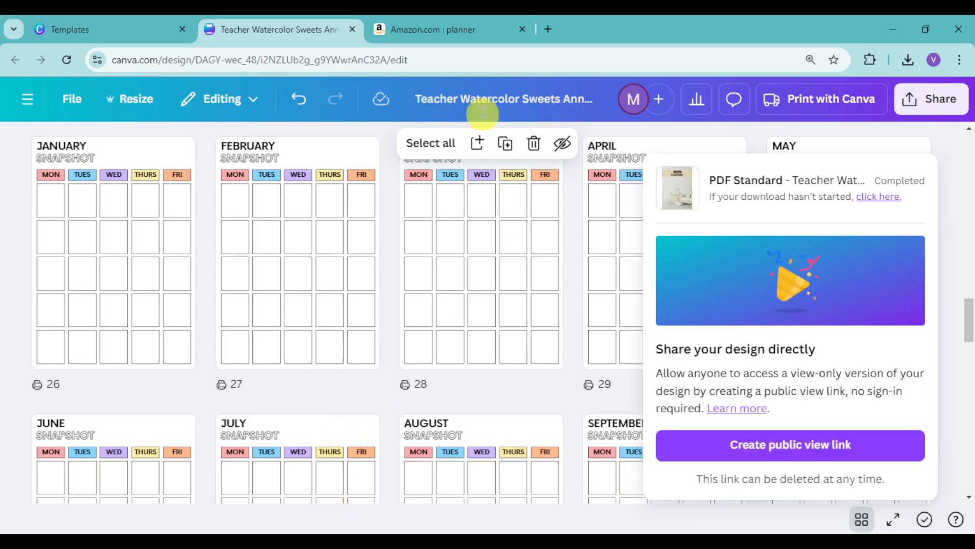
- Search Google for "amazon seller" in a new browser tab
{"action": "left_click", "coordinate": [552, 27]}
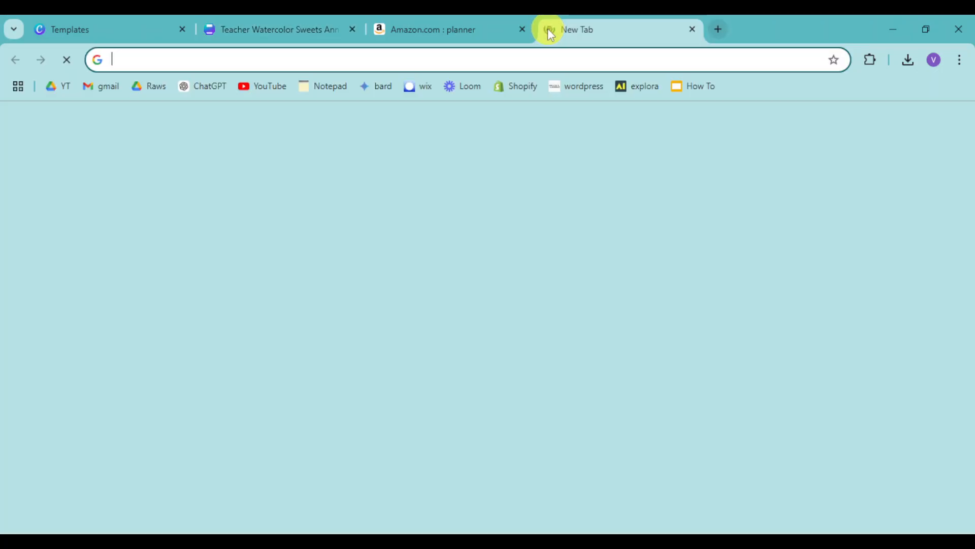
{"action": "type", "text": "aa"}
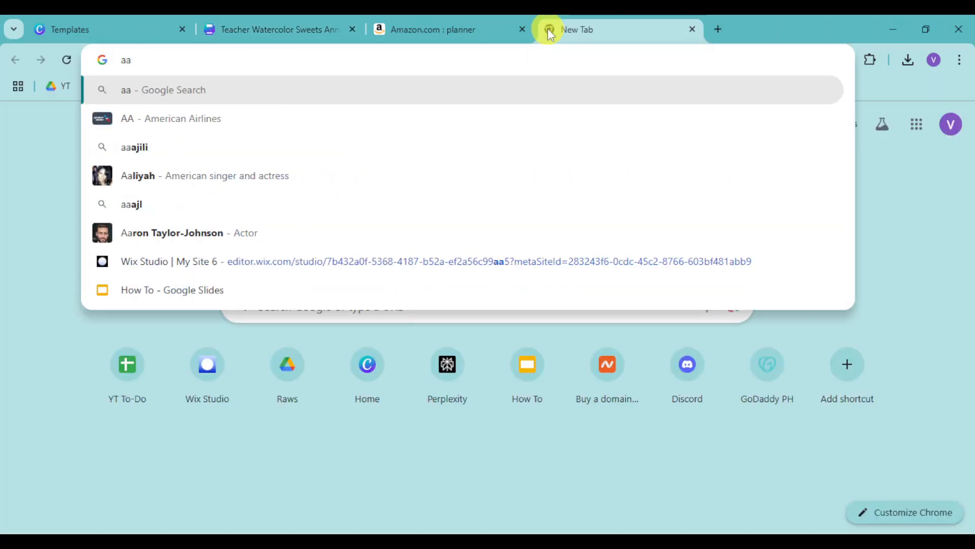
{"action": "key", "text": "BackSpace"}
{"action": "type", "text": "mazon"}
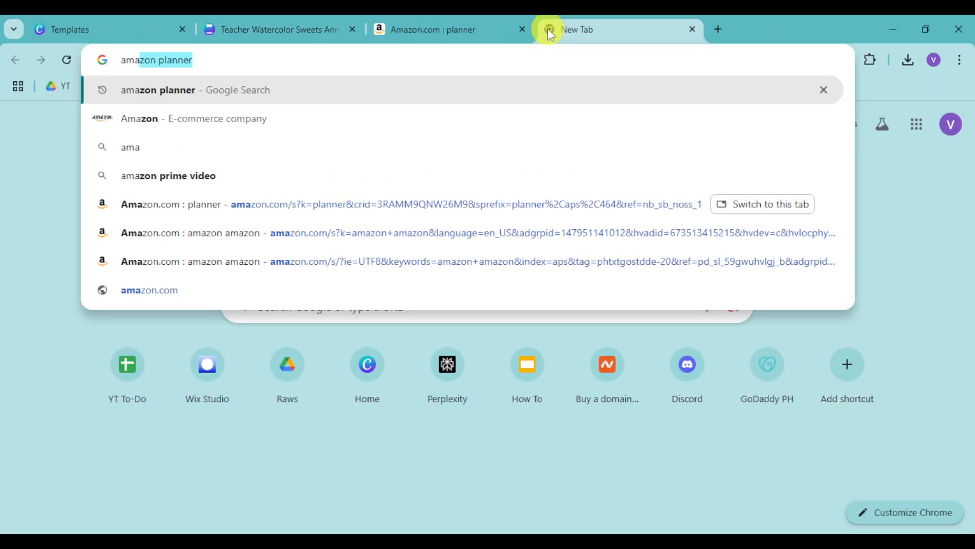
{"action": "type", "text": " seller"}
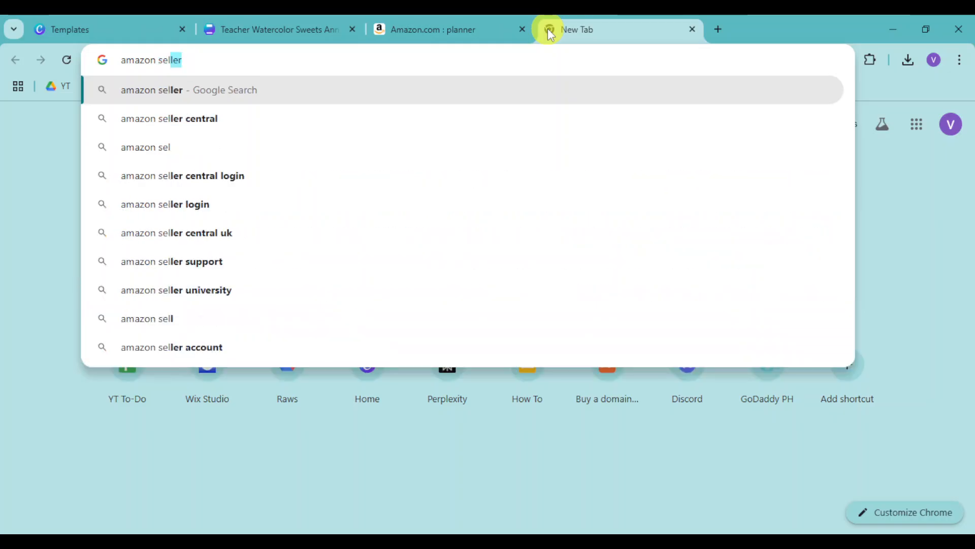
{"action": "key", "text": "Return"}
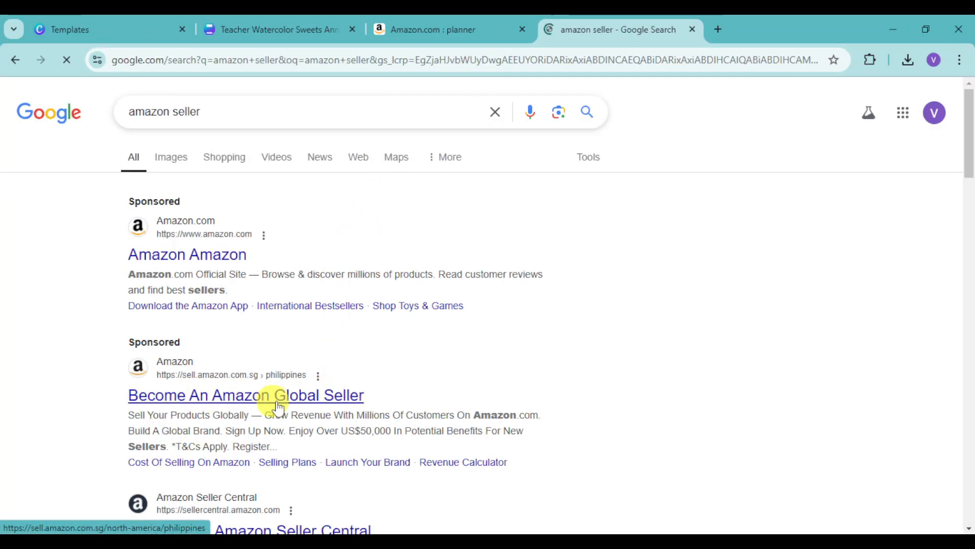
- Open the Amazon global selling site, start the seller sign-up, and open the form for creating a new Amazon account
{"action": "left_click", "coordinate": [323, 407]}
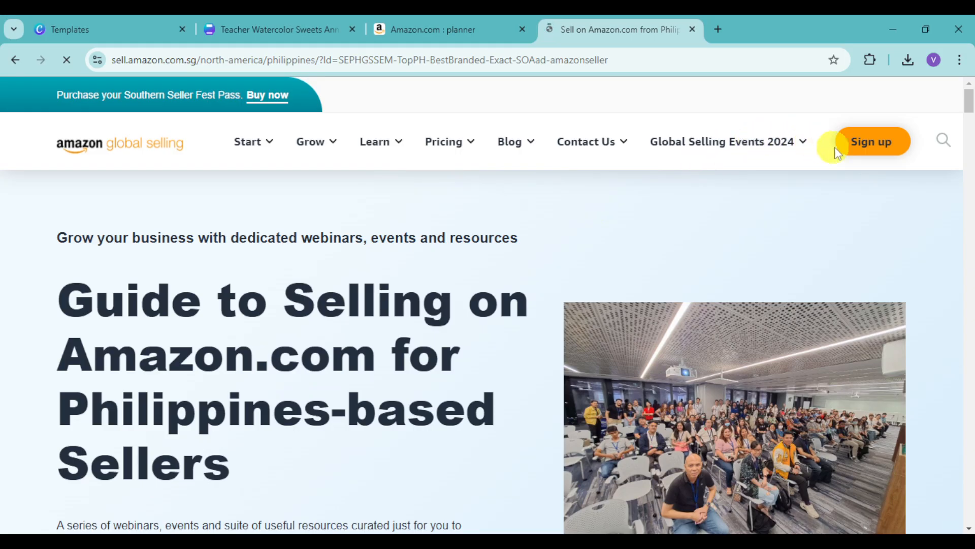
{"action": "left_click", "coordinate": [876, 149]}
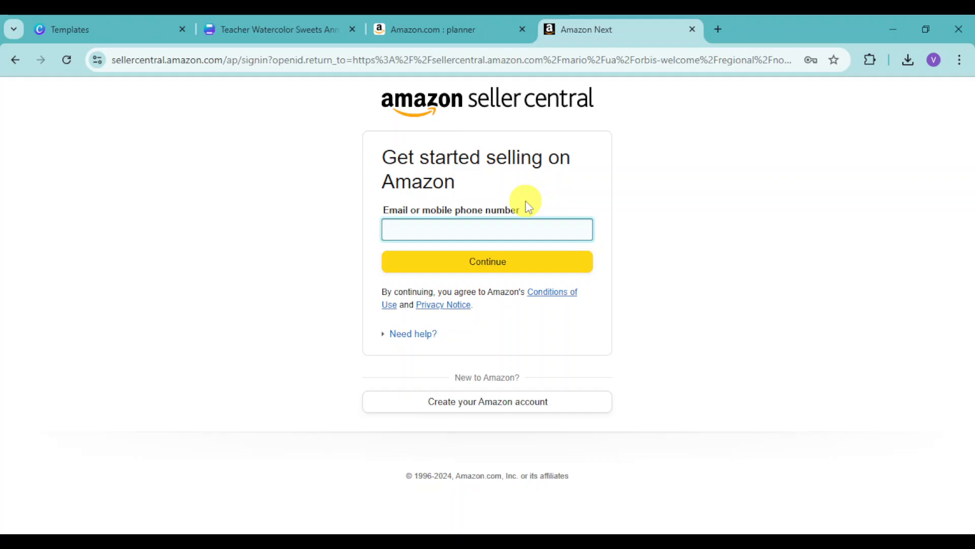
{"action": "left_click", "coordinate": [530, 401]}
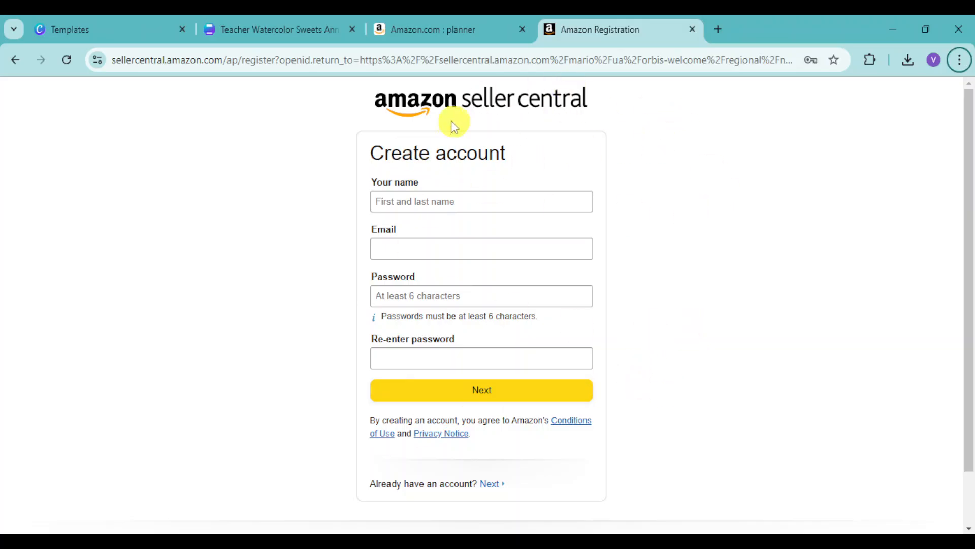
- Switch back to the Canva planner design and view its first pages in the grid overview
{"action": "left_click", "coordinate": [290, 32]}
{"action": "scroll", "coordinate": [425, 291], "scroll_direction": "up", "scroll_amount": 10}
{"action": "scroll", "coordinate": [424, 293], "scroll_direction": "up", "scroll_amount": 6}
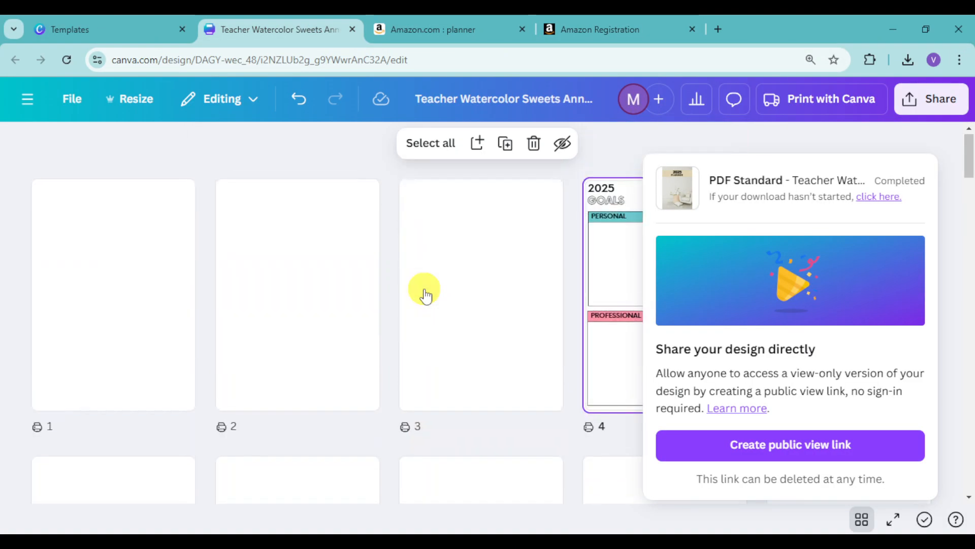